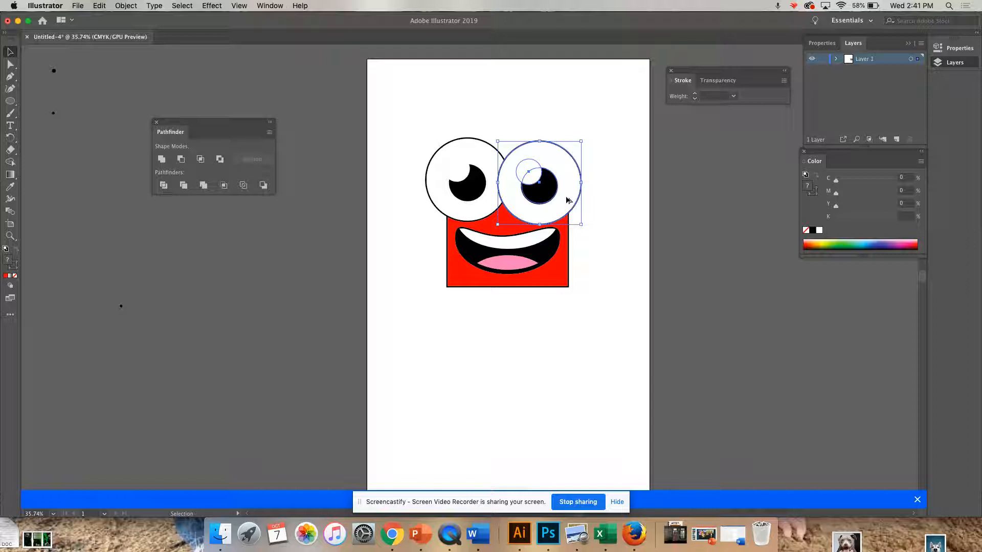
# Step: Try duplicating the right eye beside itself, and remove the extra copies
pyautogui.click(567, 200)
pyautogui.click(598, 198)
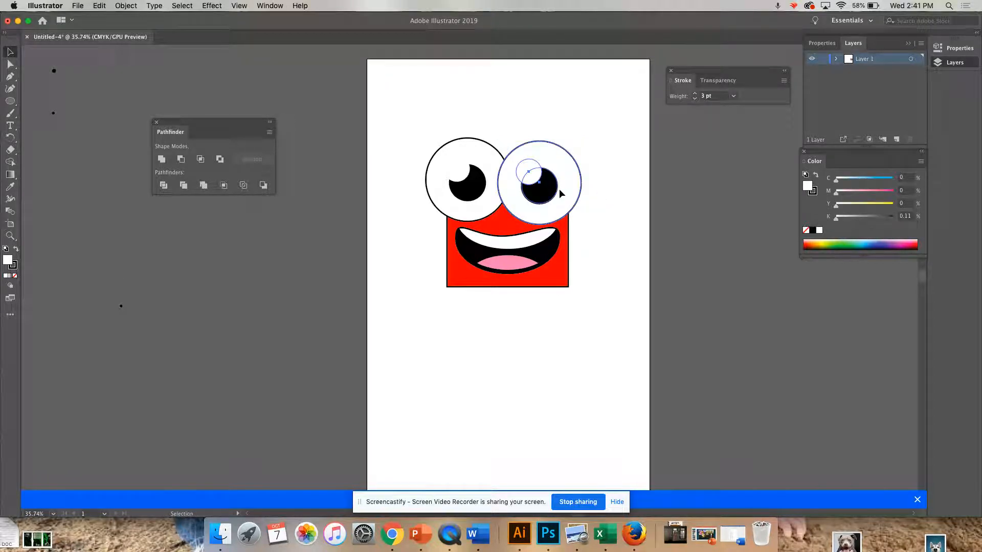
pyautogui.moveTo(560, 189); pyautogui.dragTo(612, 180)
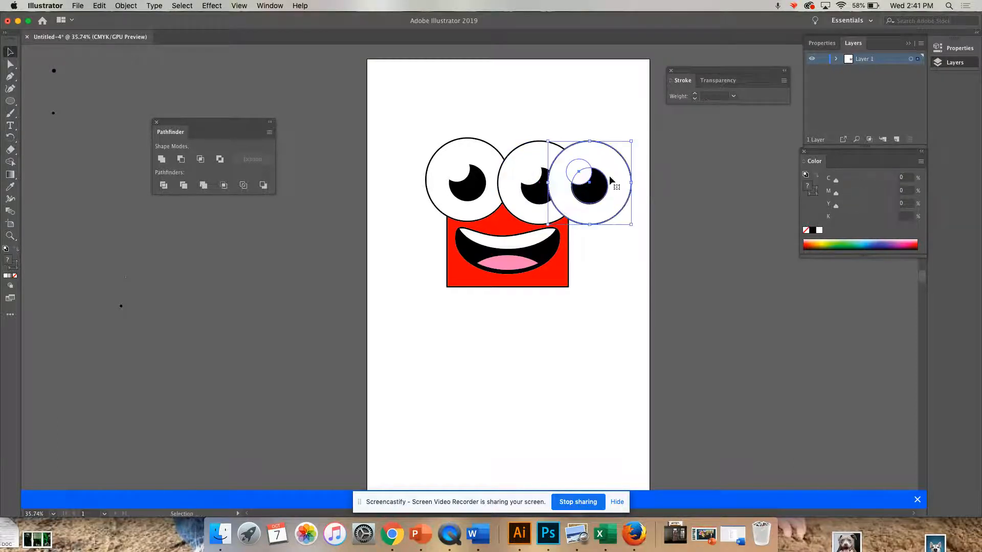
pyautogui.press('super+z')
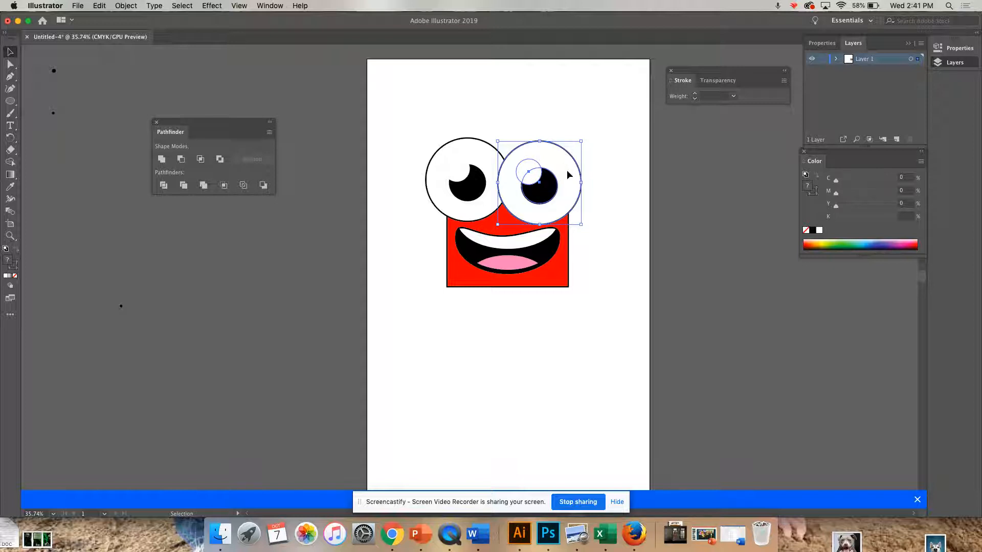
pyautogui.moveTo(567, 175); pyautogui.dragTo(638, 166)
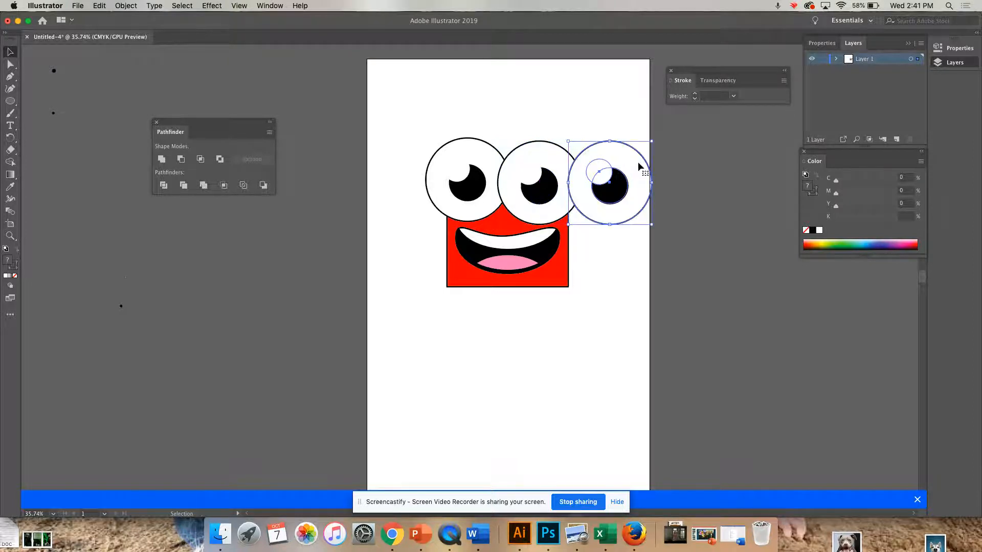
pyautogui.press('Delete')
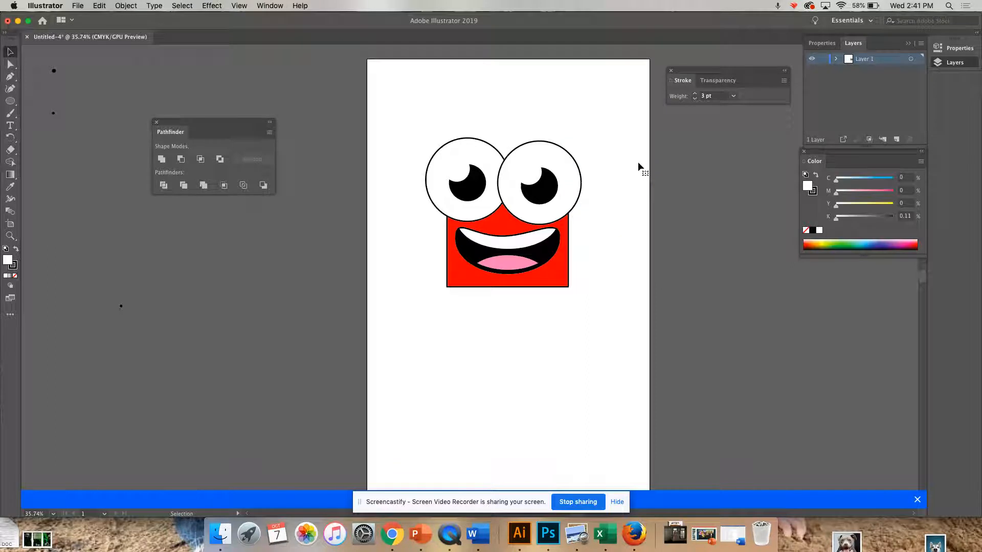
# Step: Draw a large blue ellipse with no stroke above the face, overlapping the upper part of both eyes
pyautogui.click(10, 101)
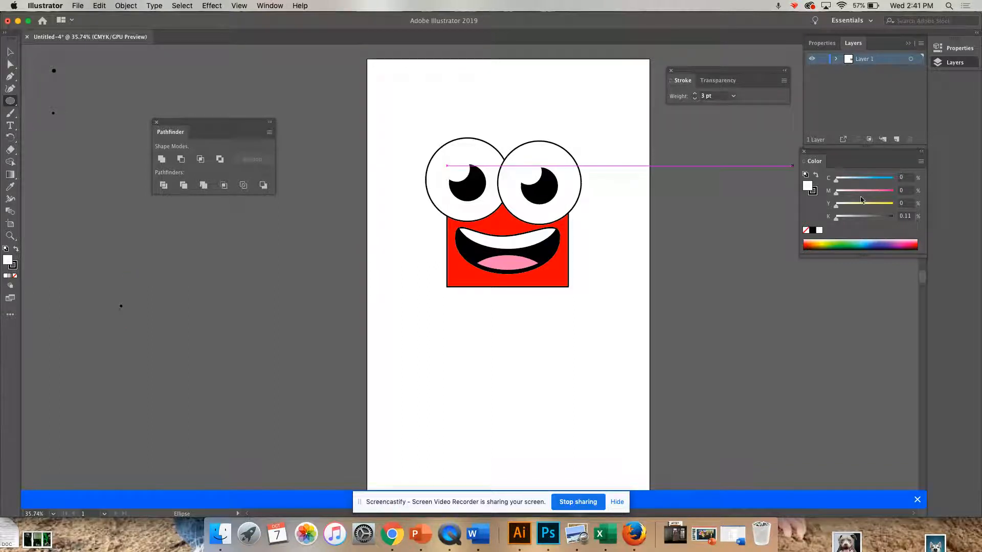
pyautogui.click(880, 243)
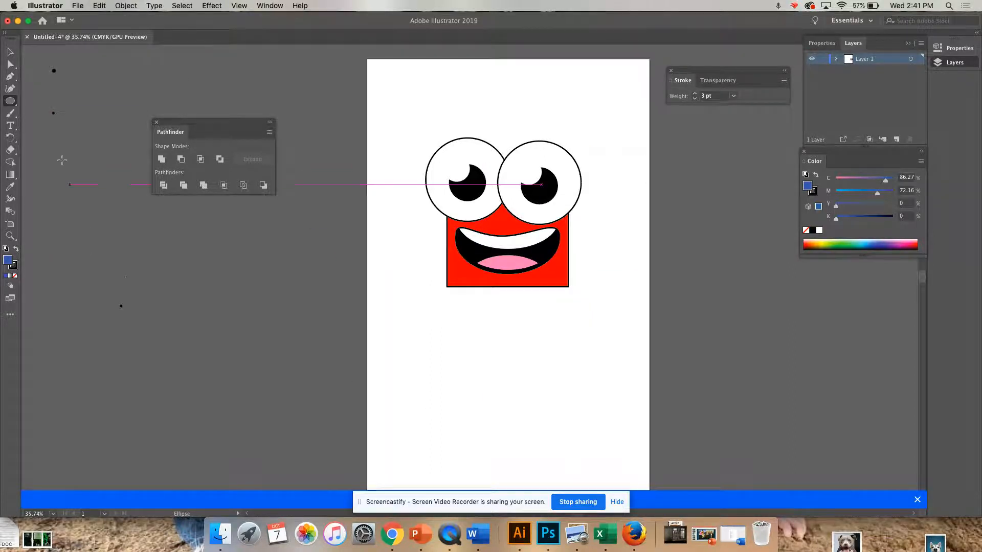
pyautogui.click(14, 265)
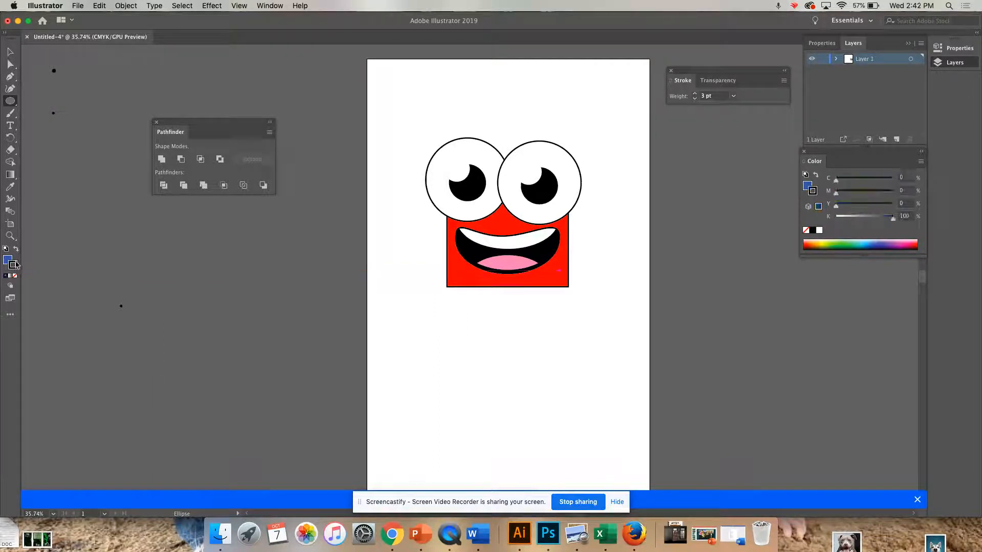
pyautogui.click(15, 276)
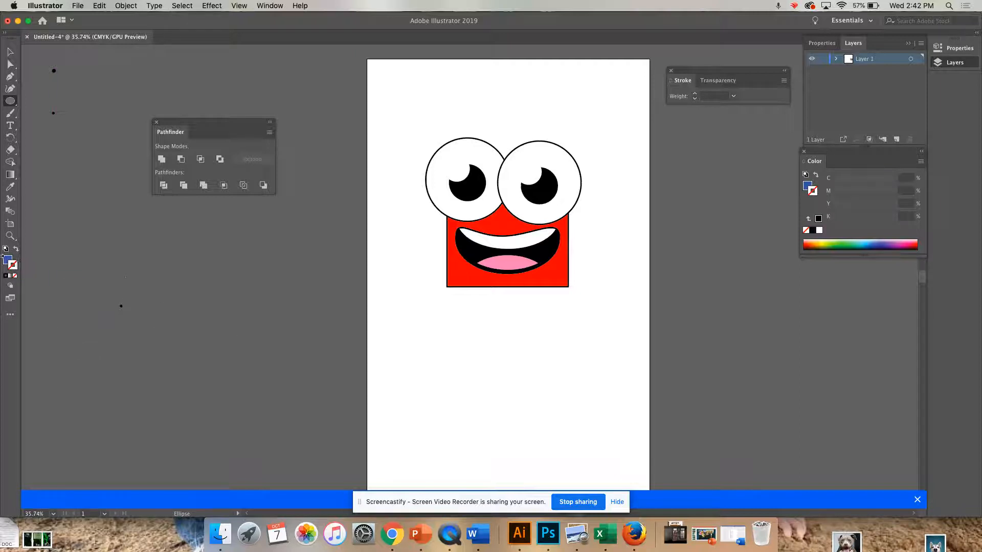
pyautogui.moveTo(430, 63); pyautogui.dragTo(581, 181)
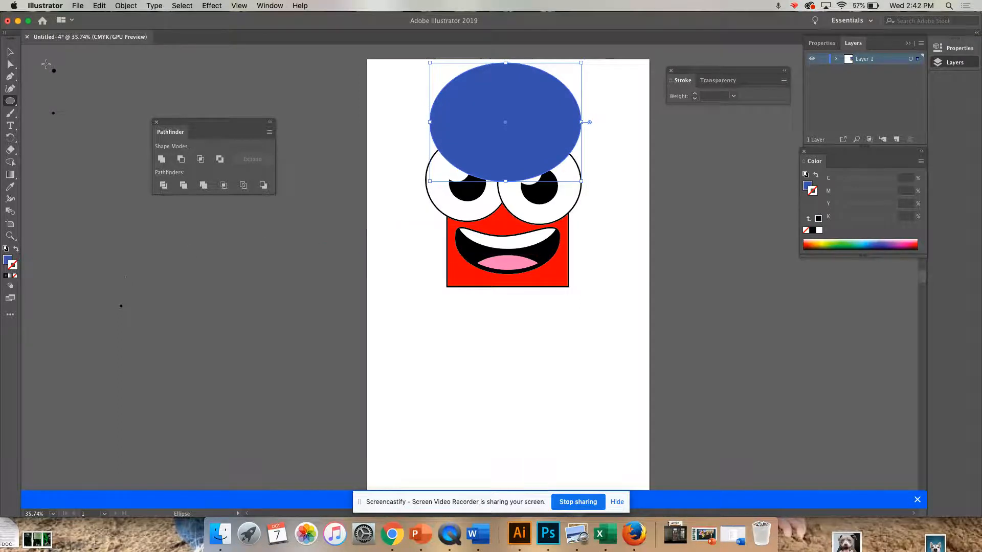
# Step: Open the Roughen distortion effect for the blue ellipse and turn on its preview
pyautogui.press('v')
pyautogui.click(215, 6)
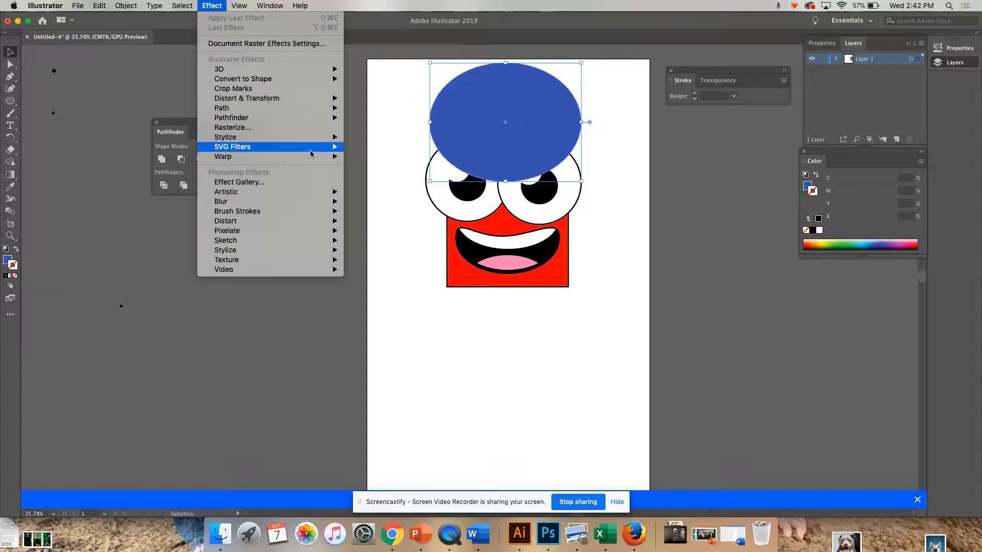
pyautogui.moveTo(322, 157)
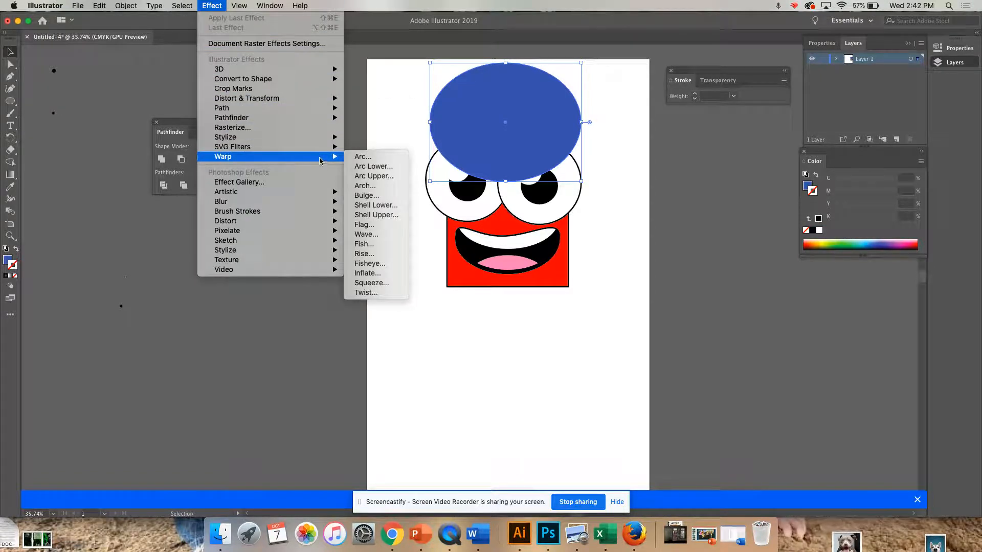
pyautogui.moveTo(323, 99)
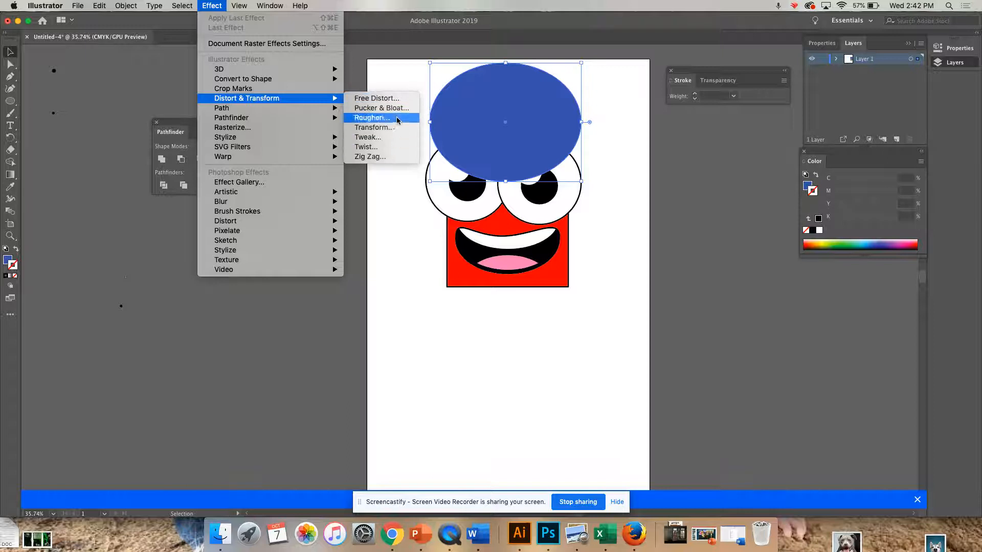
pyautogui.click(414, 119)
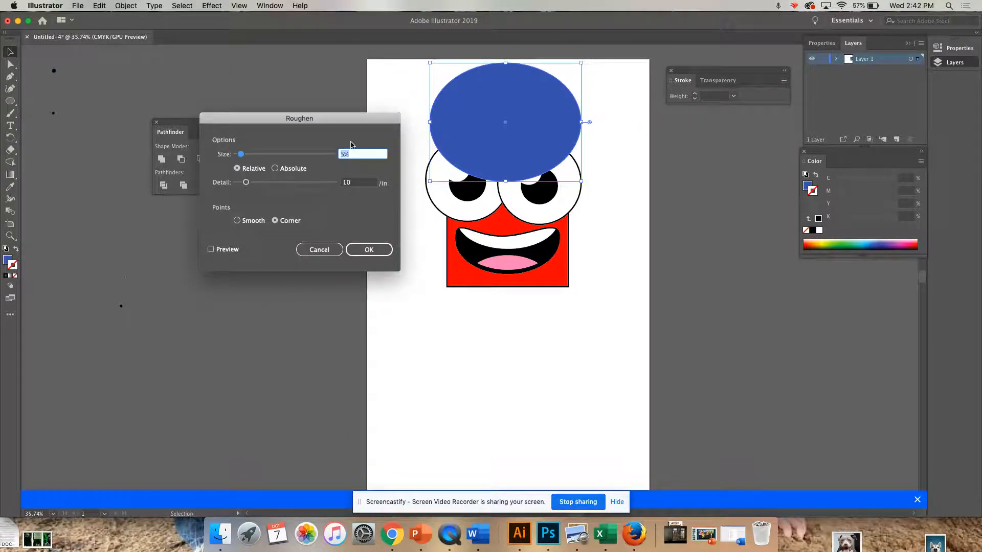
pyautogui.moveTo(347, 120); pyautogui.dragTo(796, 154)
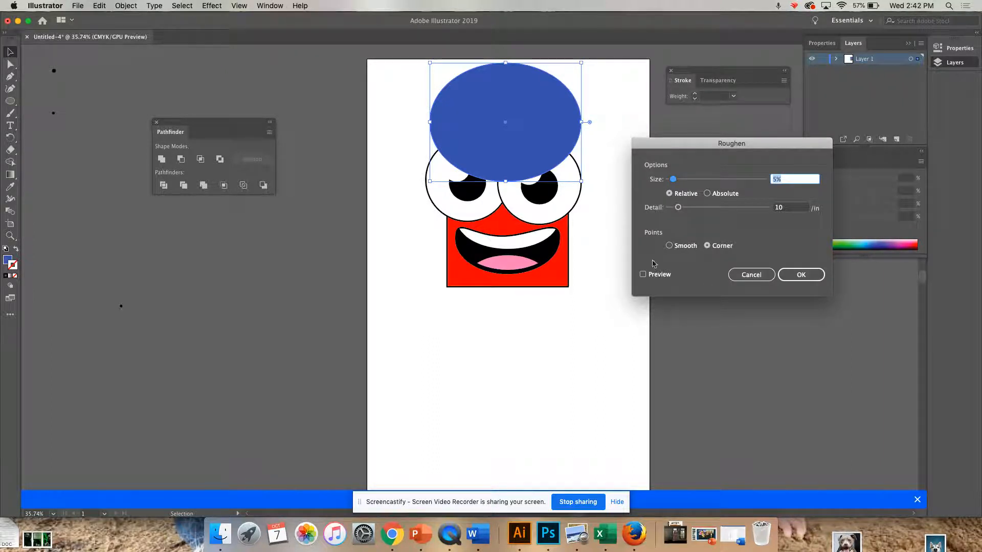
pyautogui.click(644, 275)
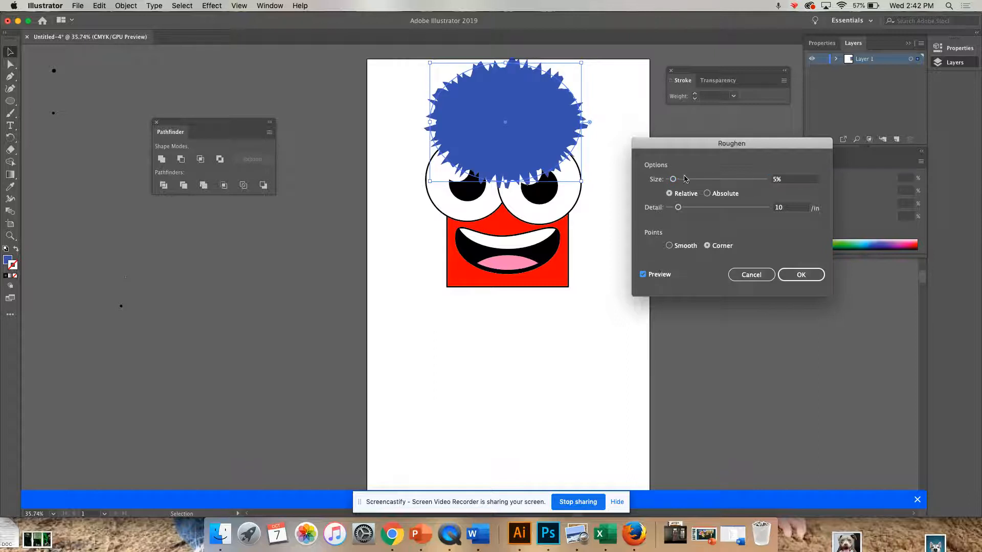
# Step: Try different Roughen strengths on the ellipse, settling on a relative size of 19% and a detail of 14 per inch
pyautogui.moveTo(673, 179); pyautogui.dragTo(714, 179)
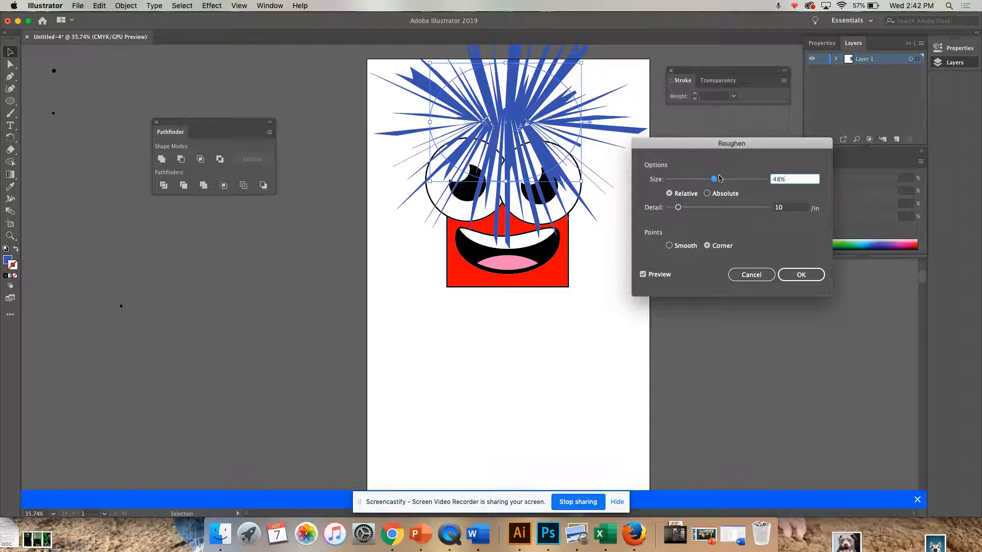
pyautogui.moveTo(714, 180); pyautogui.dragTo(640, 174)
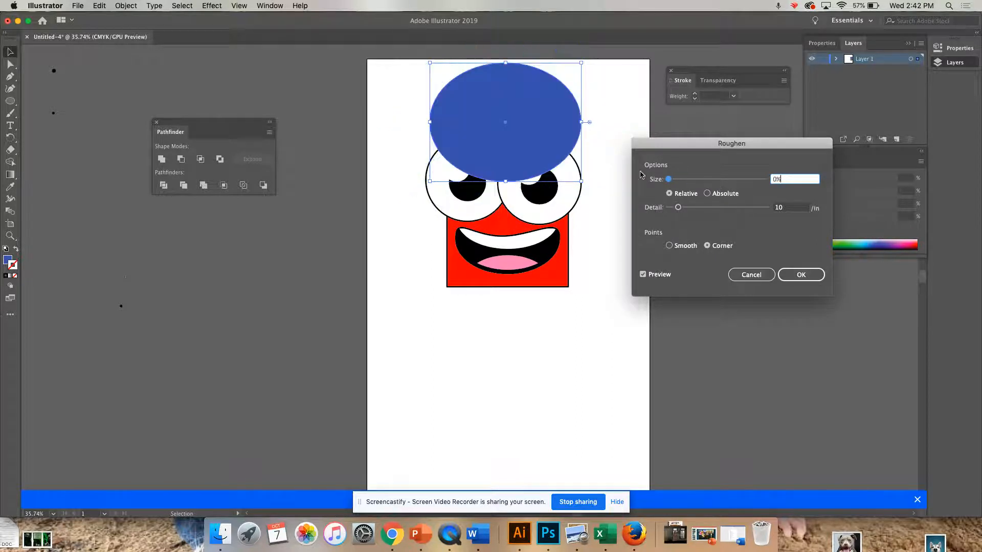
pyautogui.moveTo(677, 207); pyautogui.dragTo(662, 192)
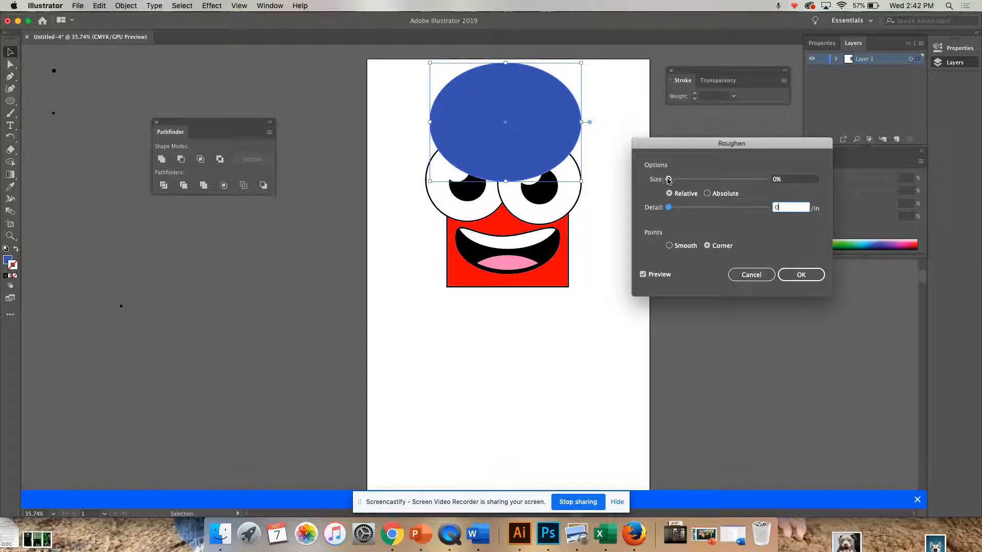
pyautogui.moveTo(670, 180)
pyautogui.mouseDown()
pyautogui.moveTo(689, 179)
pyautogui.moveTo(683, 208)
pyautogui.moveTo(700, 209)
pyautogui.moveTo(682, 207)
pyautogui.moveTo(686, 179)
pyautogui.mouseUp()
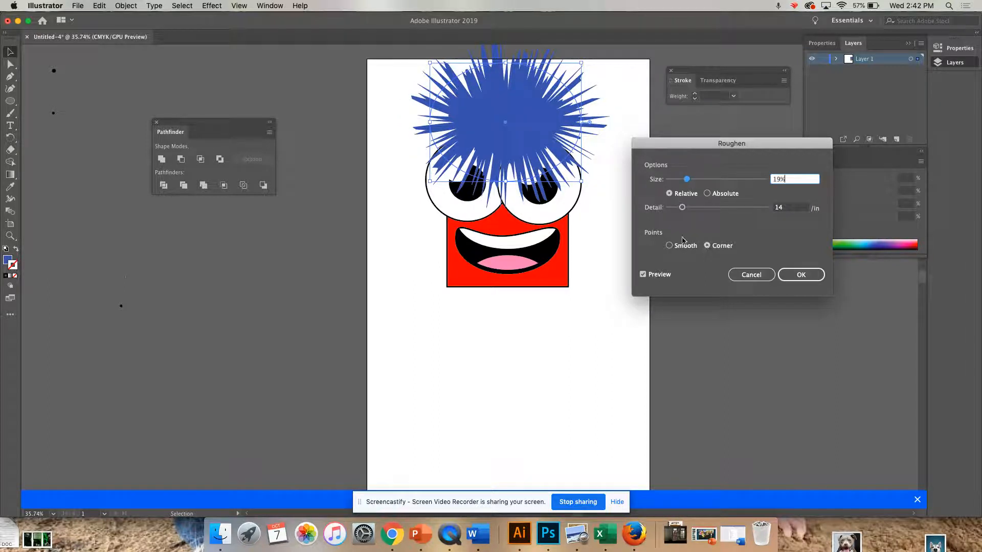
# Step: Compare Smooth and Corner points for the roughened ellipse, choose Smooth, and apply the effect
pyautogui.click(669, 246)
pyautogui.click(717, 247)
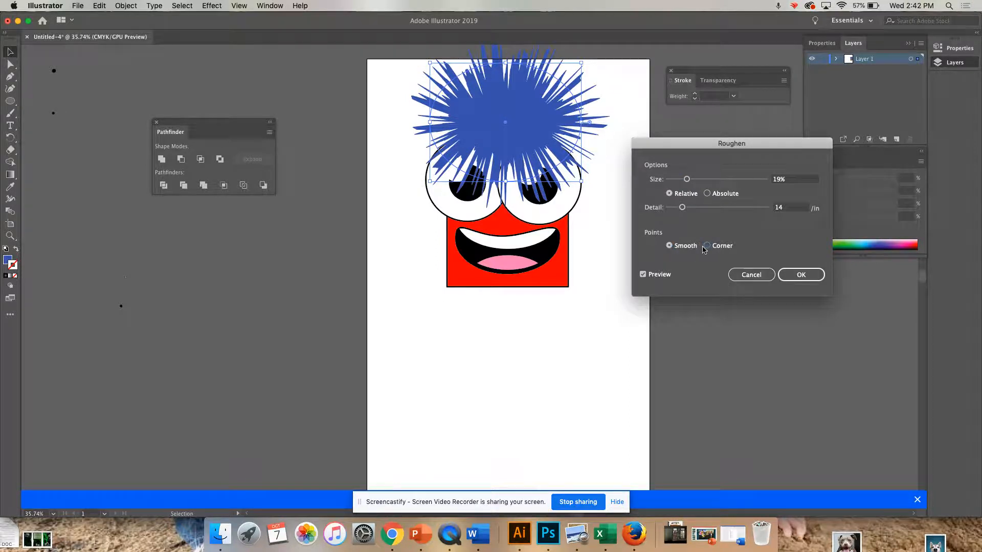
pyautogui.click(669, 247)
pyautogui.click(722, 247)
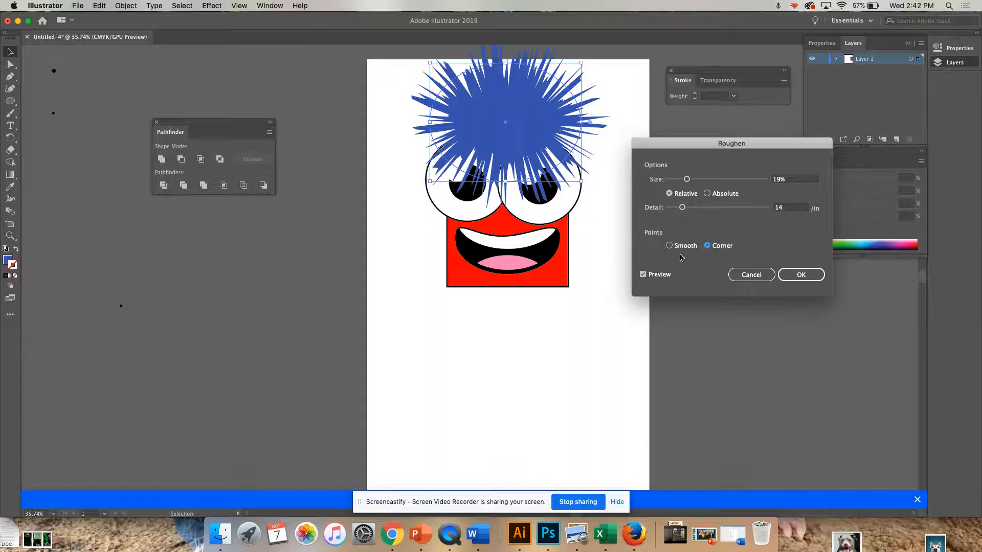
pyautogui.click(681, 247)
pyautogui.moveTo(687, 179)
pyautogui.mouseDown()
pyautogui.moveTo(752, 179)
pyautogui.moveTo(687, 180)
pyautogui.mouseUp()
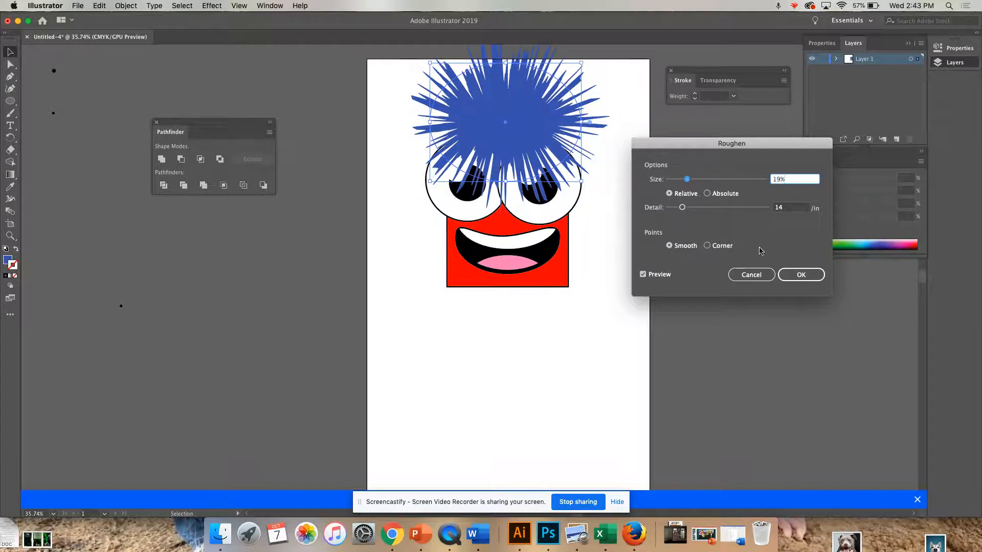
pyautogui.click(798, 275)
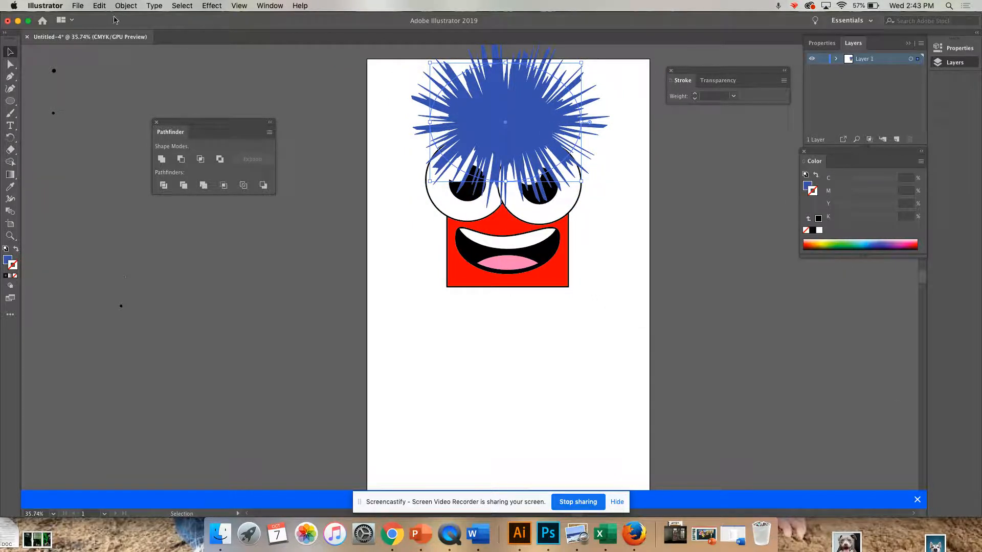
# Step: Send the spiky blue hair to the back, behind the eyes and face, and deselect it
pyautogui.click(126, 6)
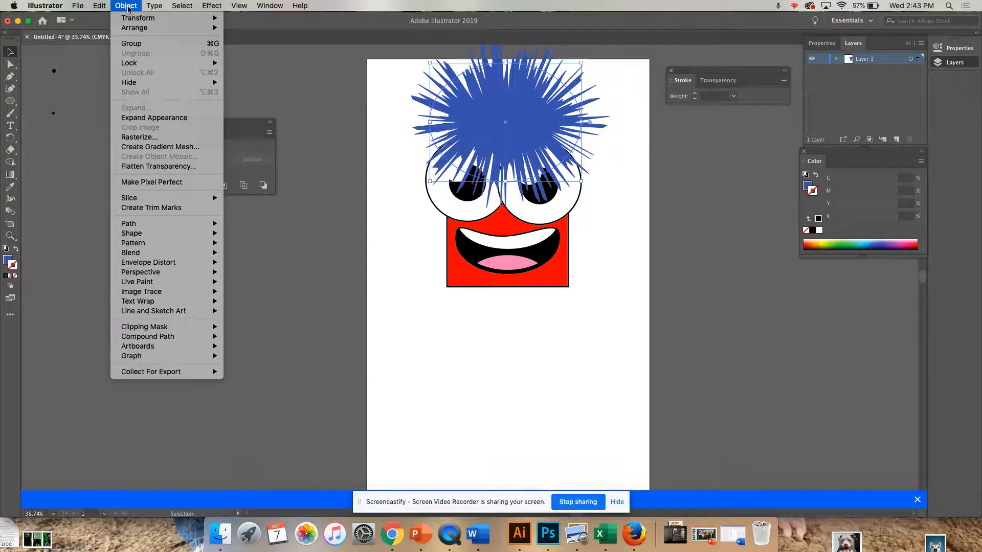
pyautogui.moveTo(205, 27)
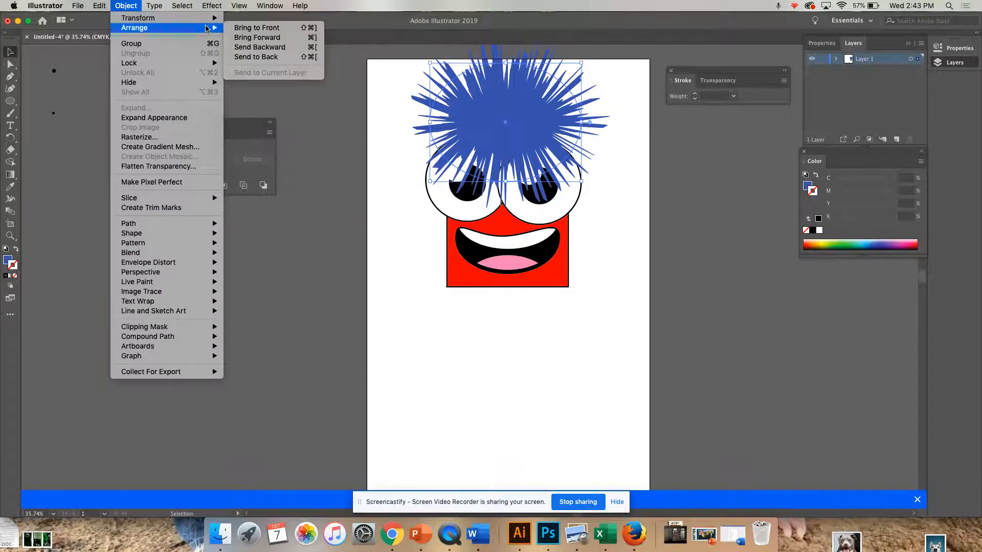
pyautogui.click(287, 60)
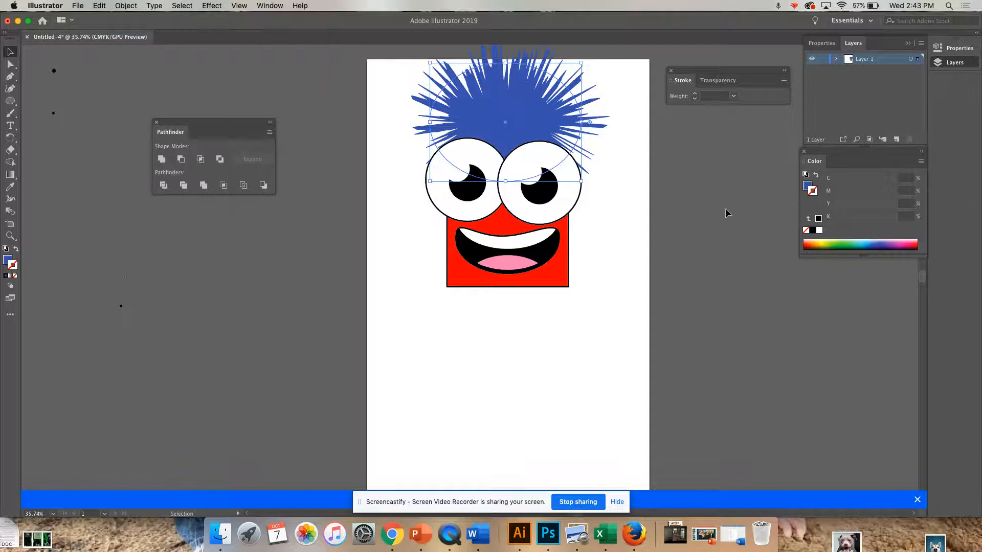
pyautogui.click(703, 238)
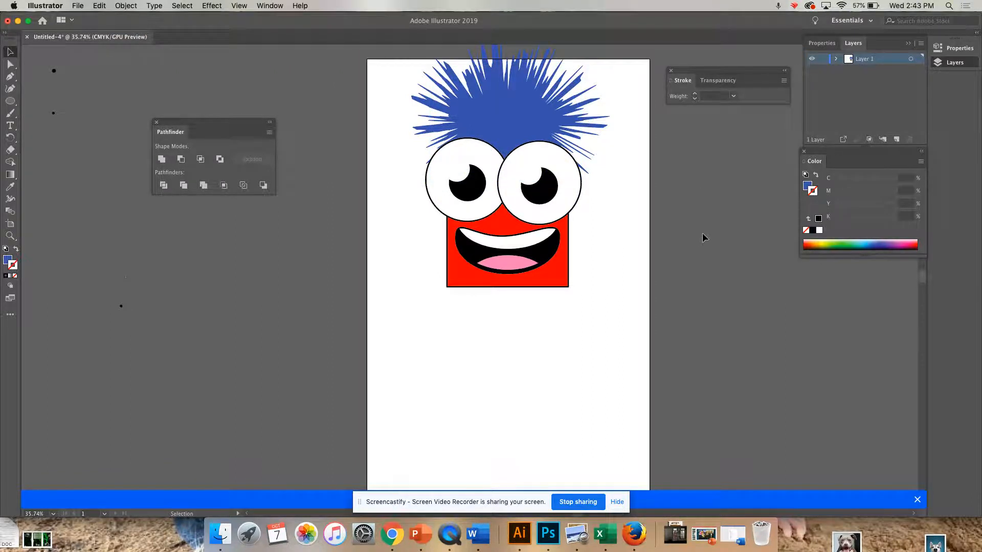
# Step: Try rotating the blue hair counterclockwise, and undo the rotation
pyautogui.click(520, 98)
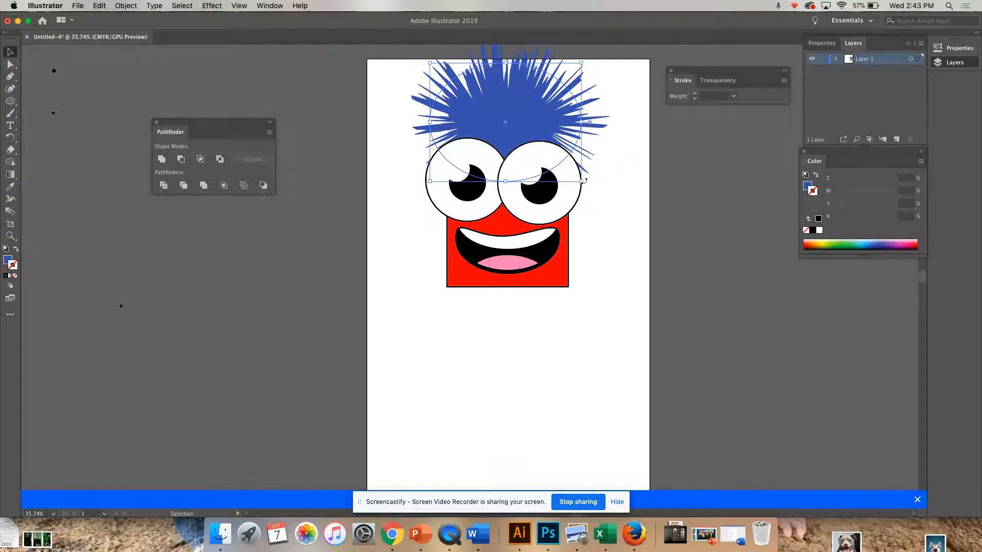
pyautogui.moveTo(585, 181); pyautogui.dragTo(621, 137)
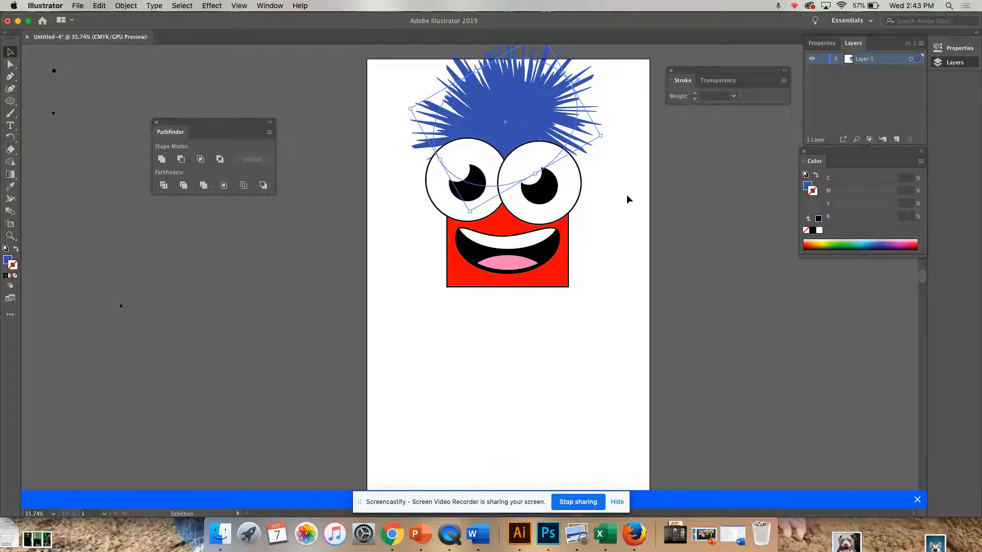
pyautogui.press('super+z')
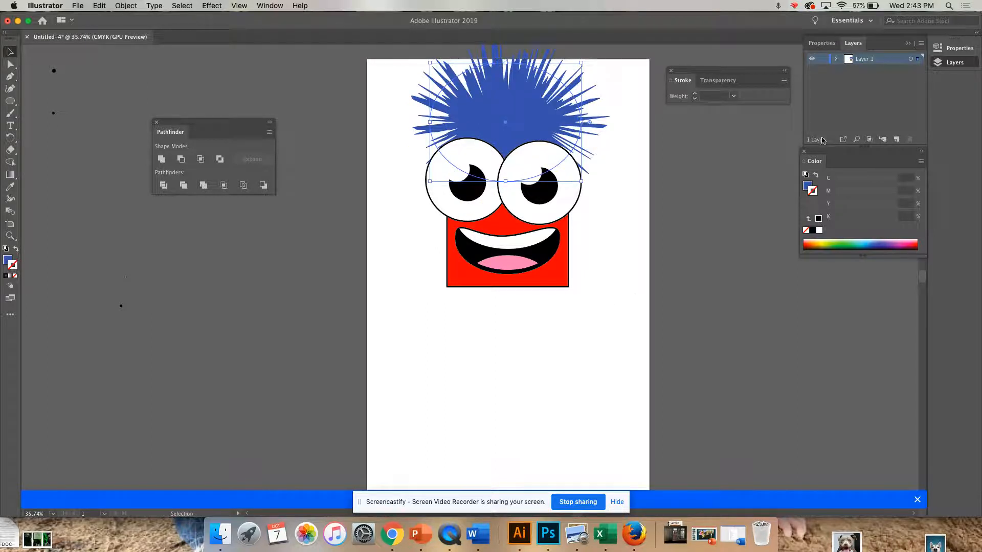
# Step: Show the blue hair's Appearance attributes and enlarge their display to fit the full list
pyautogui.click(270, 6)
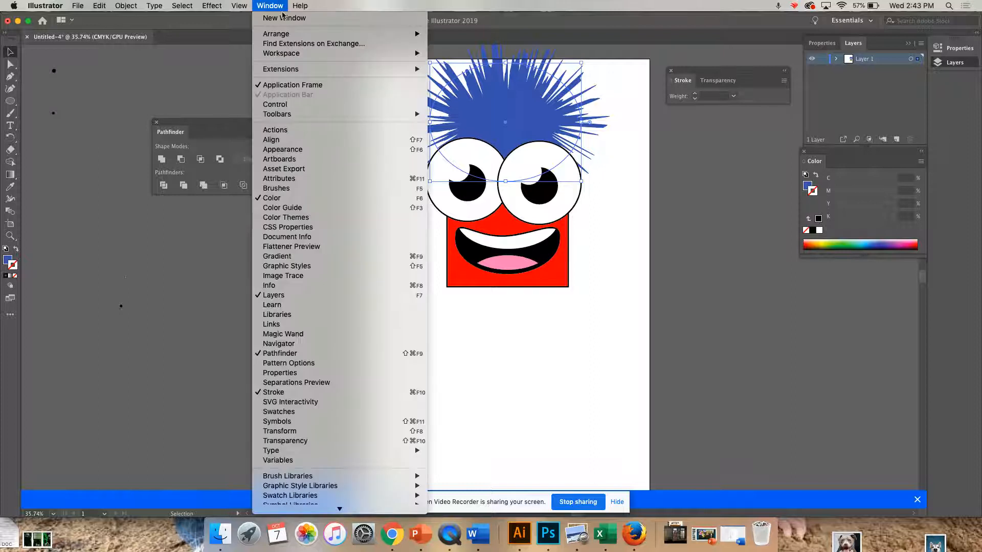
pyautogui.click(356, 149)
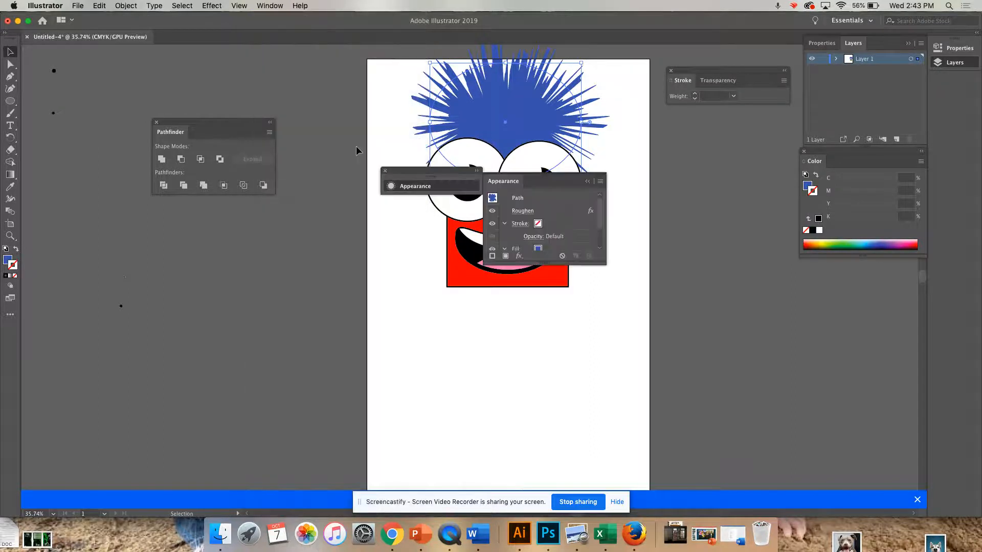
pyautogui.click(419, 187)
pyautogui.click(392, 188)
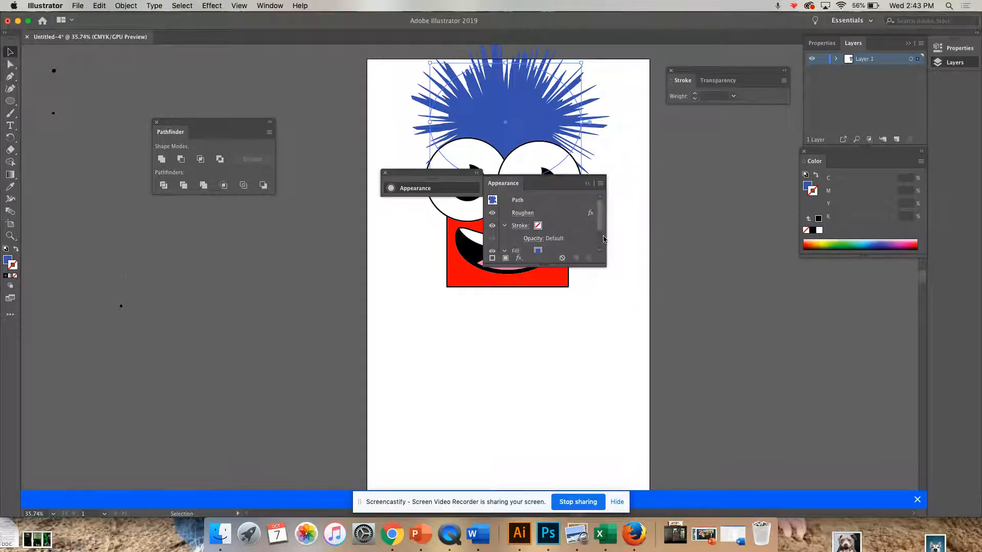
pyautogui.moveTo(605, 265); pyautogui.dragTo(666, 344)
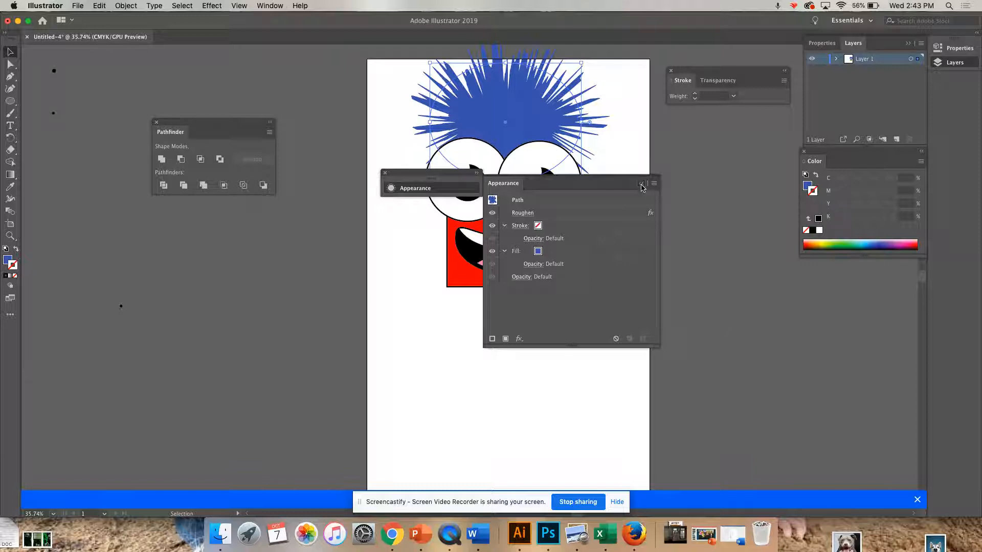
# Step: Close the Appearance settings, expand the blue hair's appearance into an editable spiky path, and deselect it
pyautogui.click(640, 183)
pyautogui.click(385, 173)
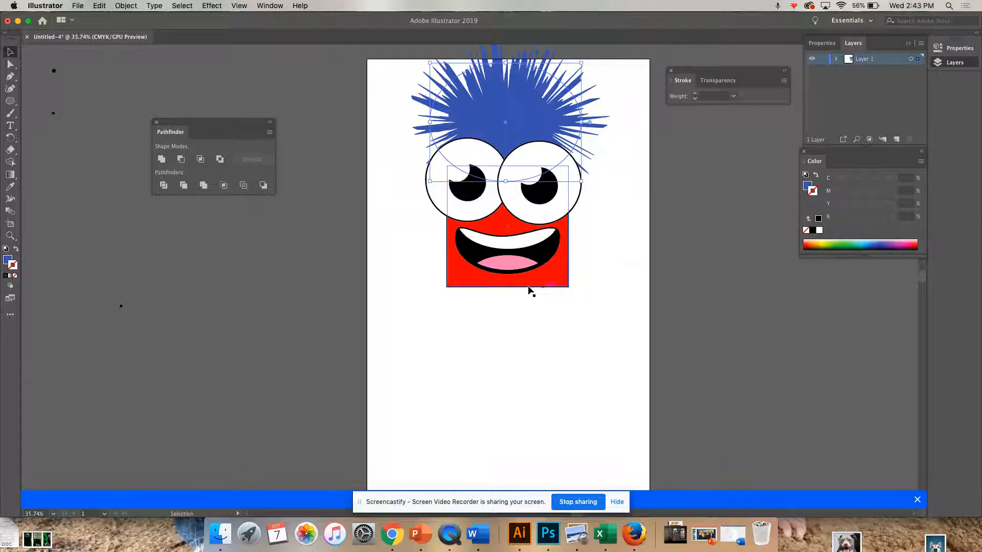
pyautogui.click(125, 6)
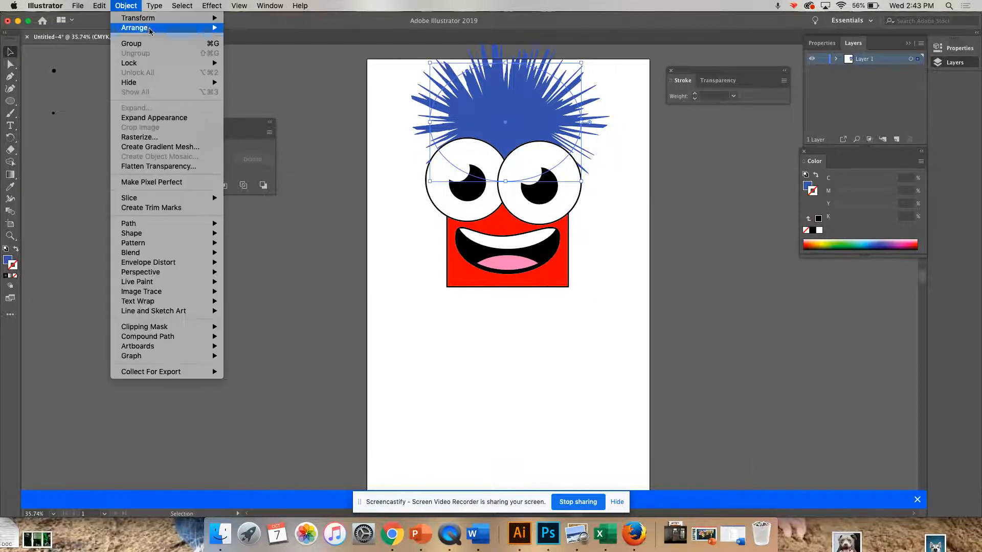
pyautogui.click(184, 120)
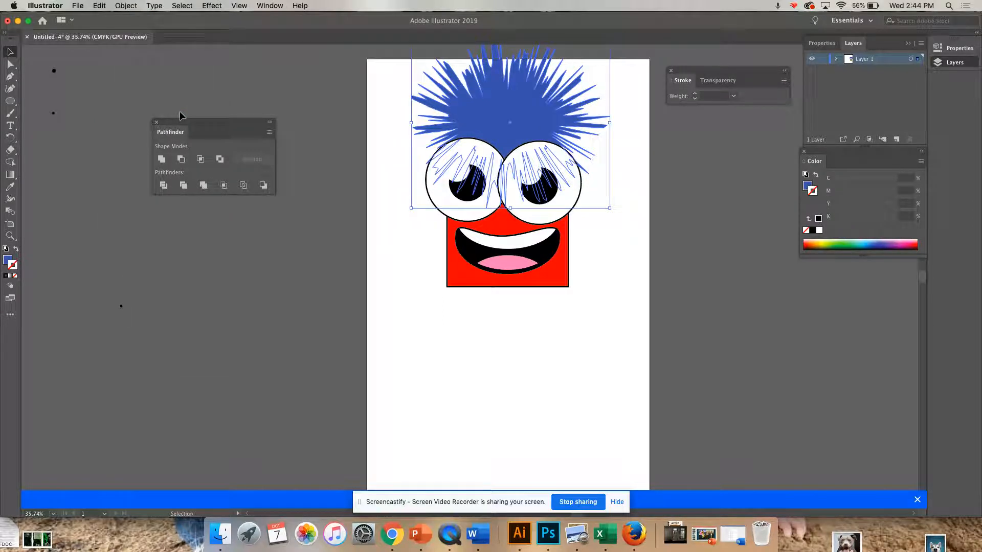
pyautogui.click(698, 175)
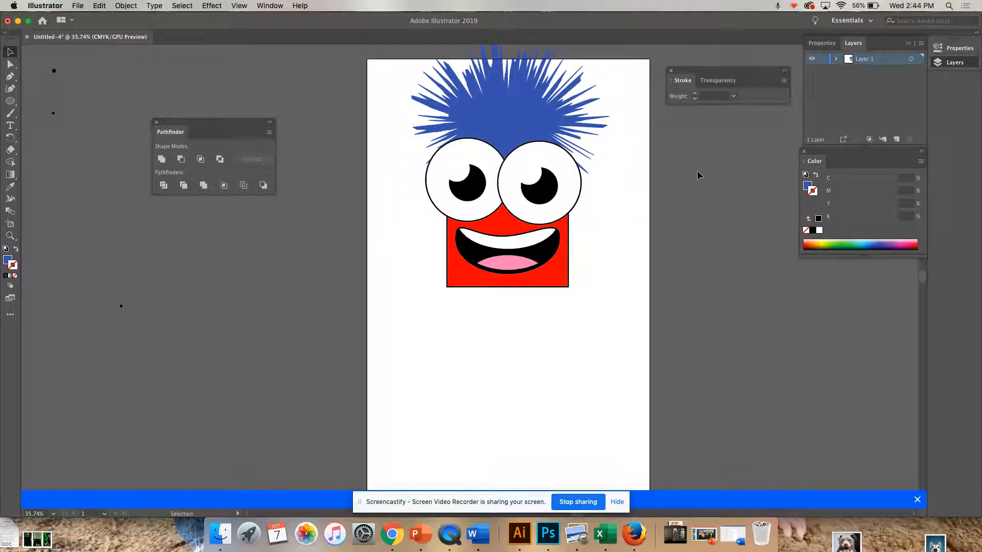
# Step: Tilt the expanded hair very slightly counterclockwise, then try a smaller size and undo the resizing
pyautogui.click(533, 105)
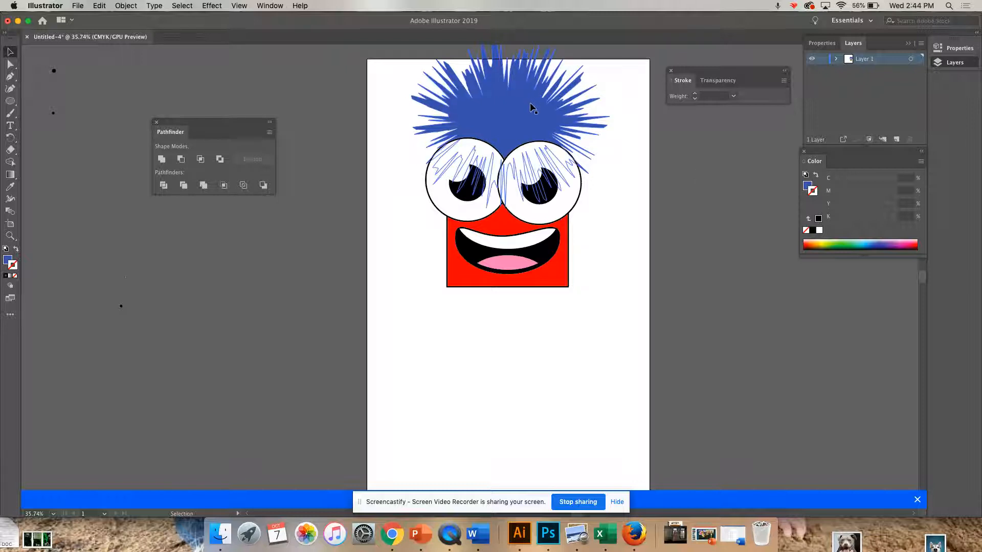
pyautogui.moveTo(611, 211)
pyautogui.mouseDown()
pyautogui.moveTo(636, 208)
pyautogui.moveTo(624, 183)
pyautogui.moveTo(634, 187)
pyautogui.moveTo(628, 204)
pyautogui.moveTo(612, 208)
pyautogui.mouseUp()
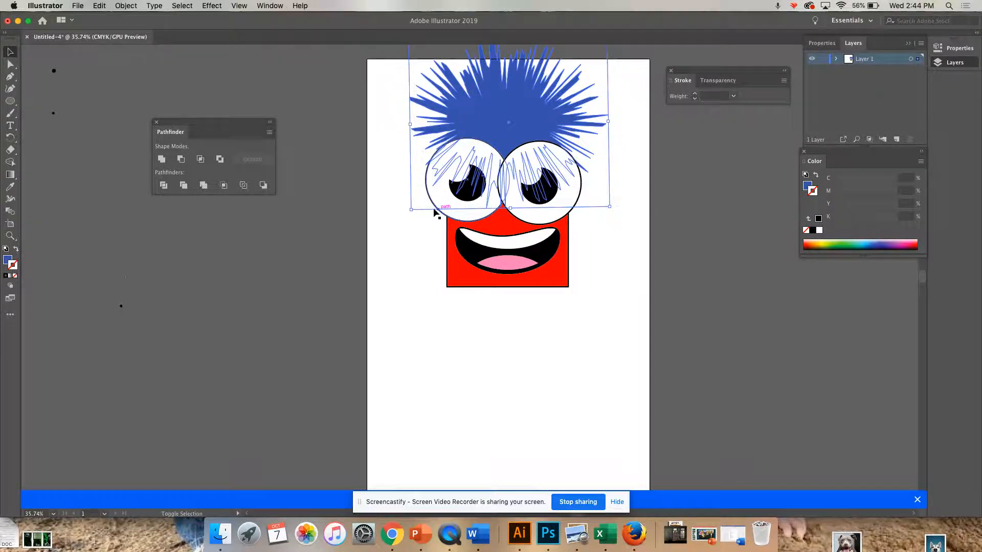
pyautogui.moveTo(411, 209); pyautogui.dragTo(435, 187)
pyautogui.press('super+z')
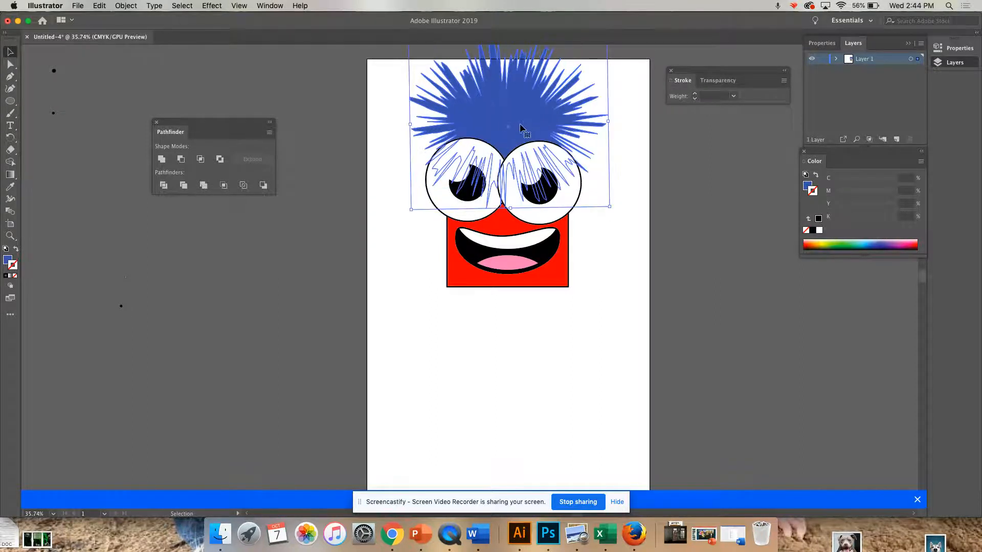
# Step: Scale the spiky hair down, position it centred behind the tops of the eyes within the artboard, and deselect it
pyautogui.moveTo(413, 210); pyautogui.dragTo(463, 169)
pyautogui.moveTo(608, 161); pyautogui.dragTo(634, 183)
pyautogui.moveTo(571, 111); pyautogui.dragTo(532, 137)
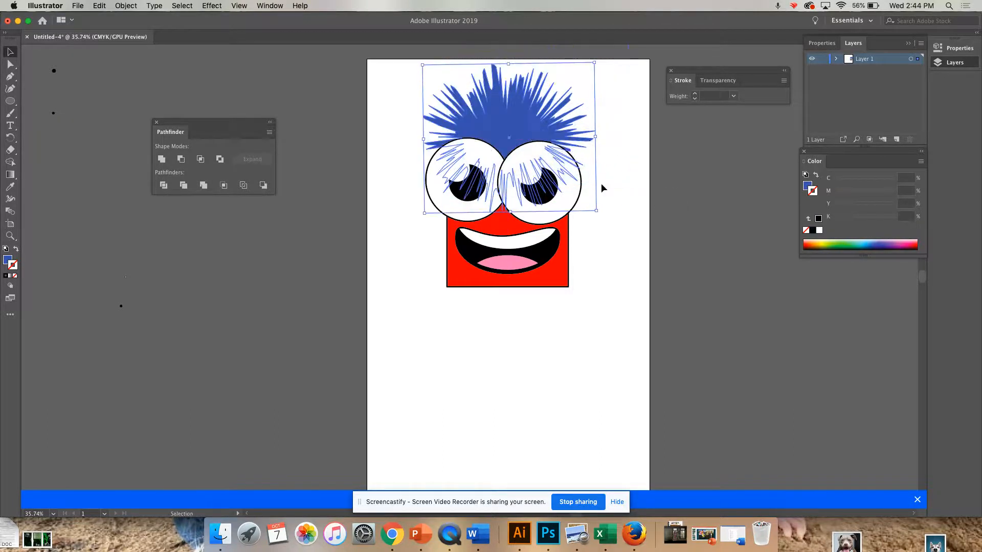
pyautogui.moveTo(596, 210); pyautogui.dragTo(585, 191)
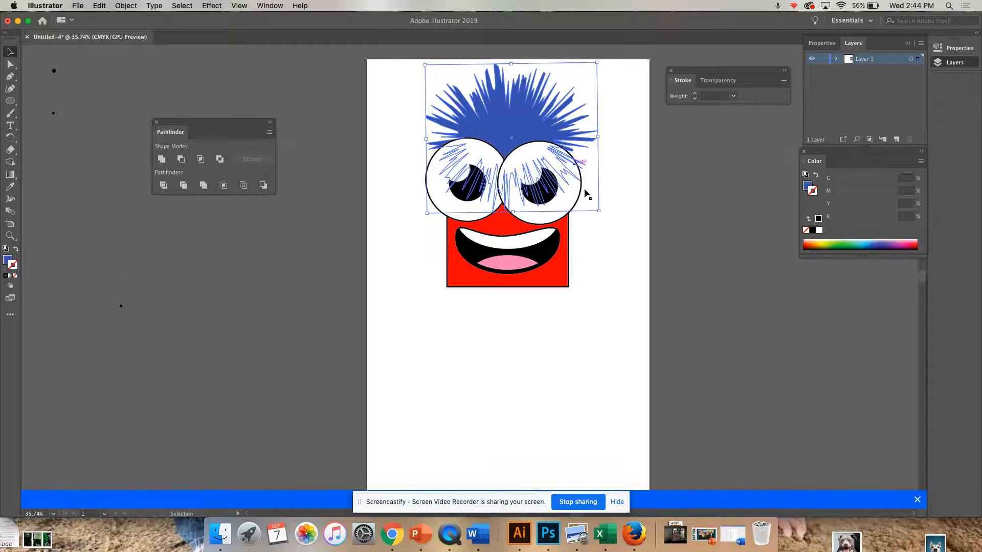
pyautogui.moveTo(526, 130); pyautogui.dragTo(518, 126)
pyautogui.click(634, 211)
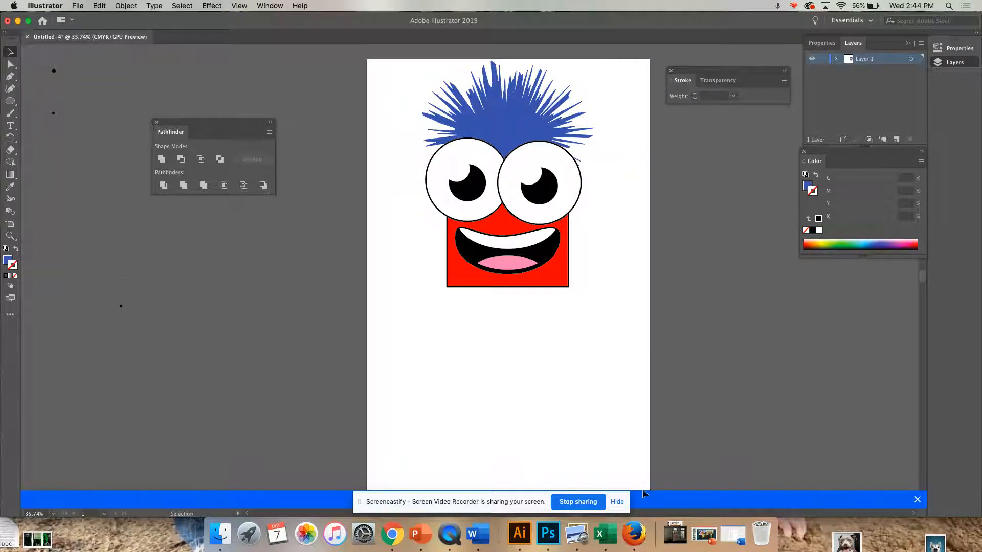
# Step: Add a tall ellipse as a body just below the face, sampling the face's red fill and 3 pt black stroke
pyautogui.click(11, 101)
pyautogui.moveTo(450, 324); pyautogui.dragTo(582, 471)
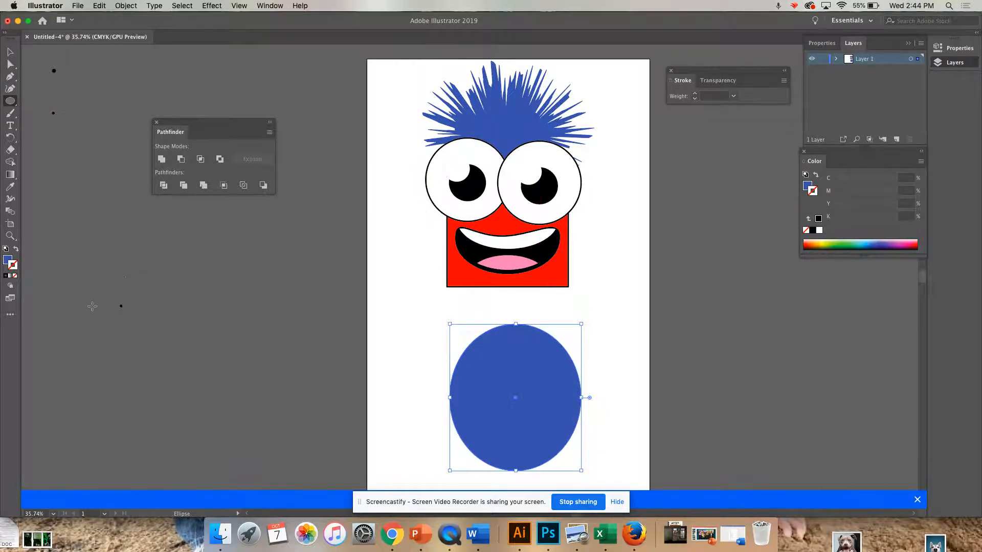
pyautogui.click(10, 186)
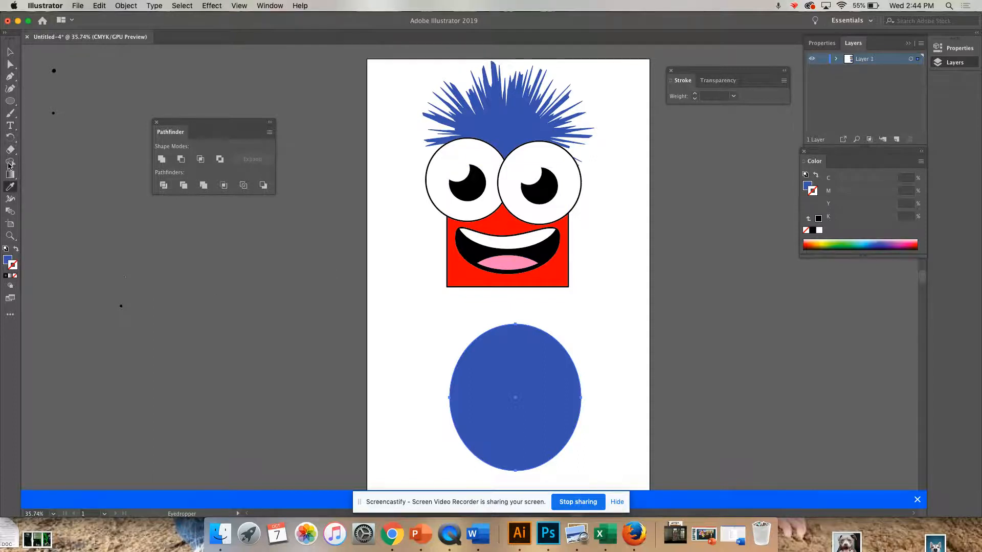
pyautogui.click(462, 276)
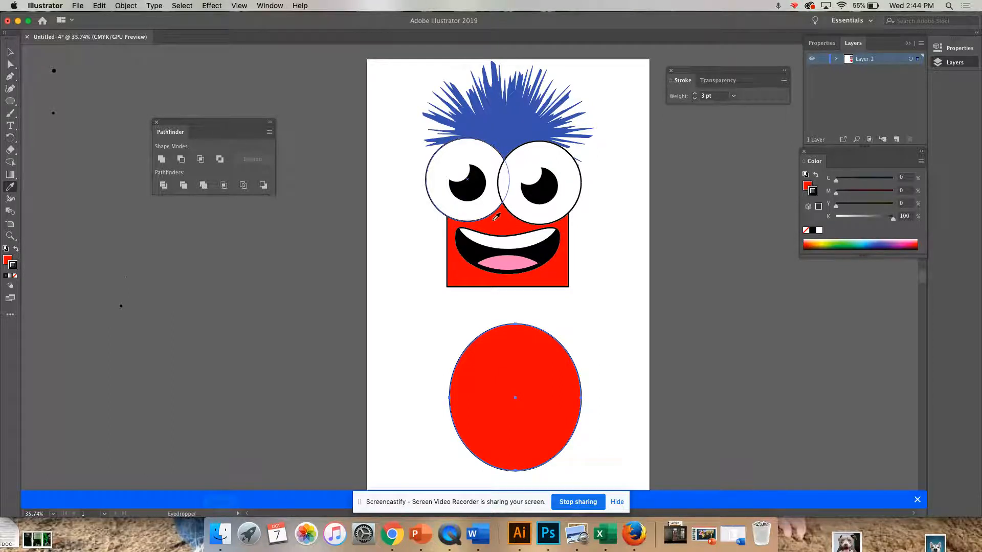
pyautogui.press('v')
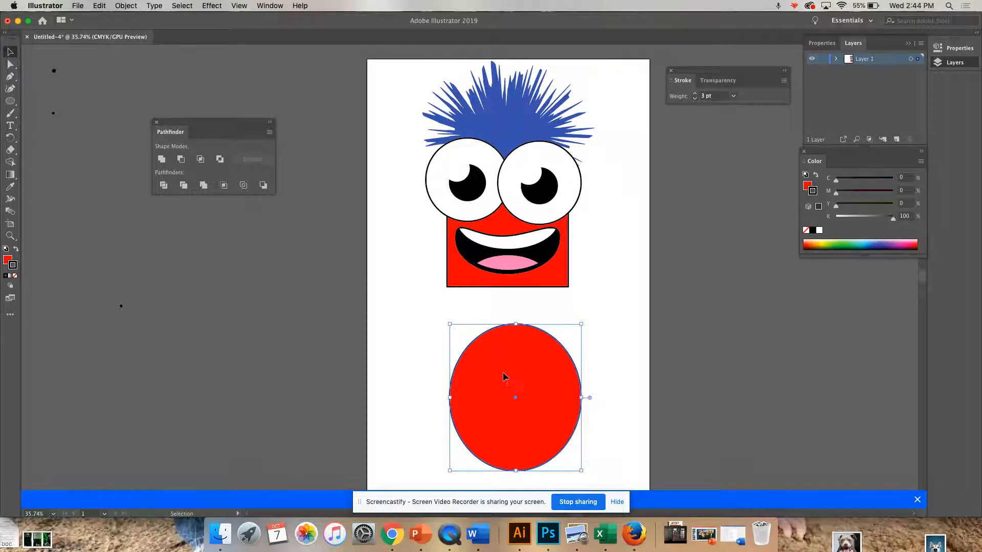
pyautogui.moveTo(502, 372); pyautogui.dragTo(496, 342)
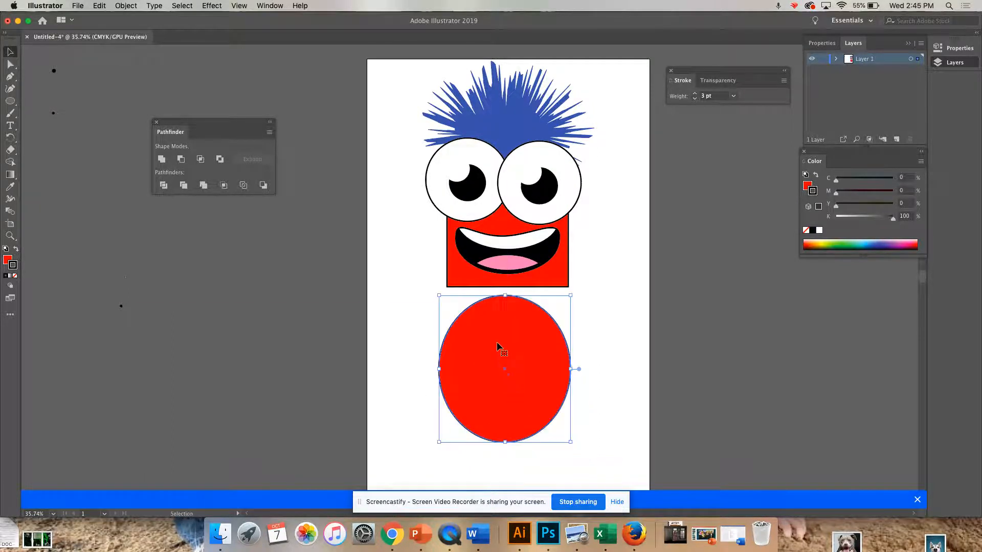
# Step: Apply a horizontal Arch warp to the body with 50% bend, -15% horizontal distortion and 18% vertical distortion
pyautogui.click(223, 7)
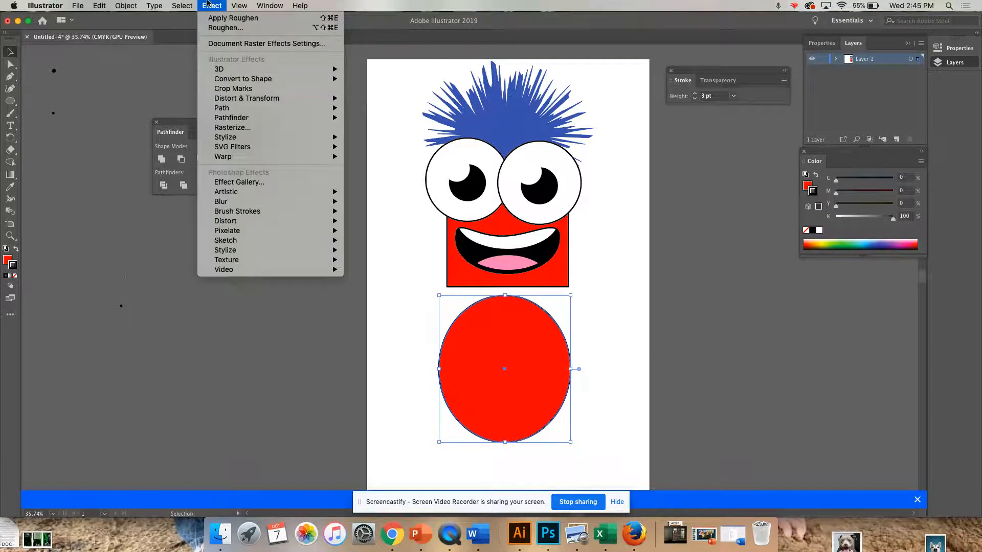
pyautogui.moveTo(273, 156)
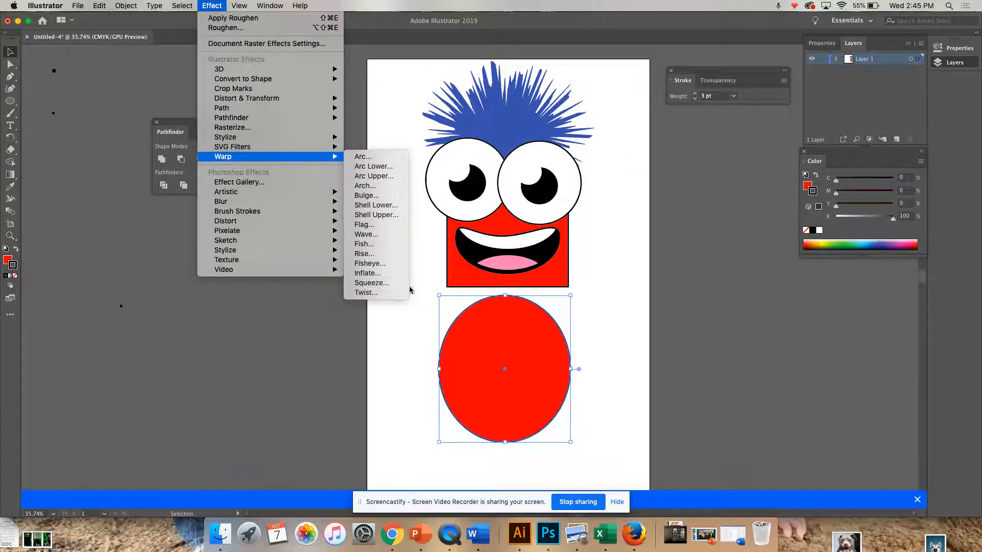
pyautogui.click(386, 186)
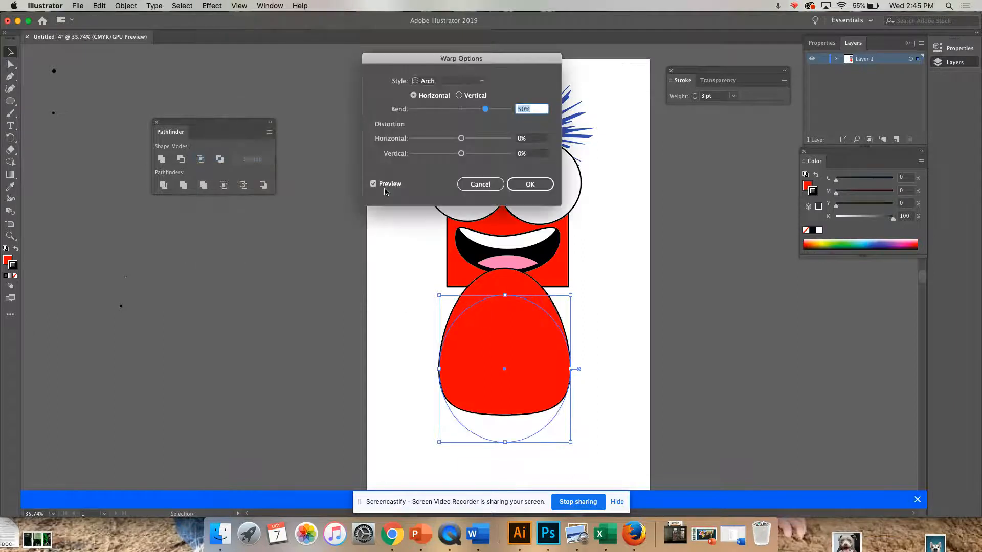
pyautogui.moveTo(461, 138)
pyautogui.mouseDown()
pyautogui.moveTo(446, 138)
pyautogui.moveTo(469, 153)
pyautogui.mouseUp()
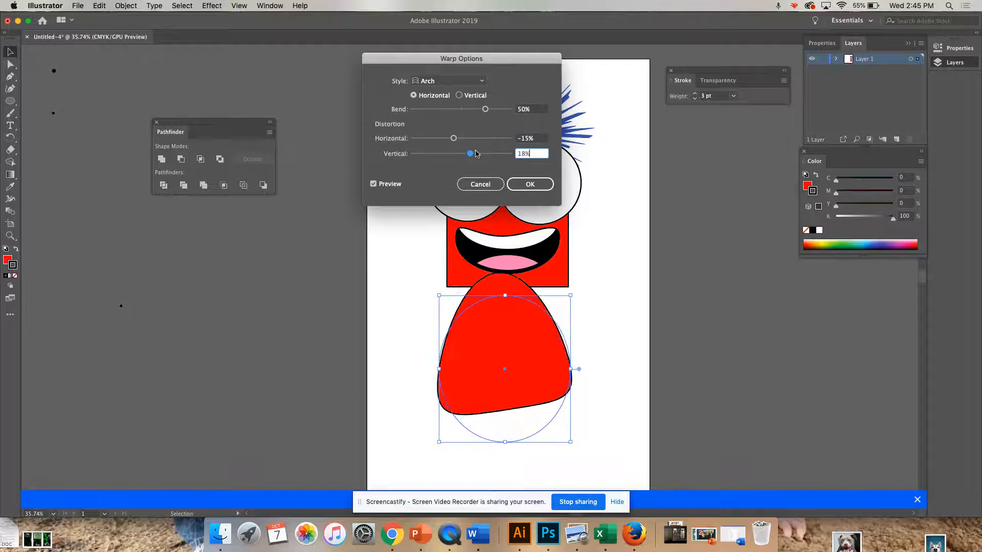
pyautogui.click(528, 186)
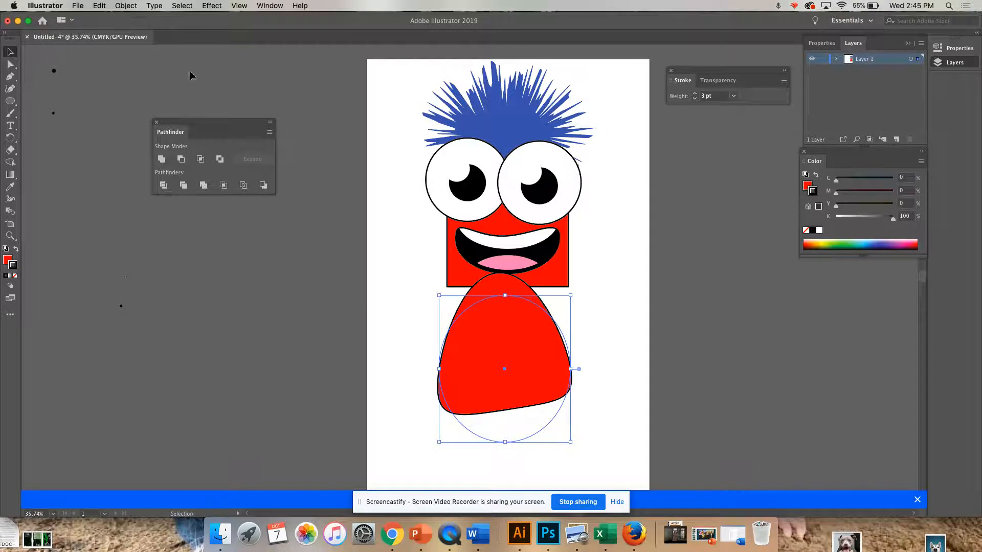
# Step: Send the warped body backward and expand its appearance so the outline follows the warped shape
pyautogui.click(101, 7)
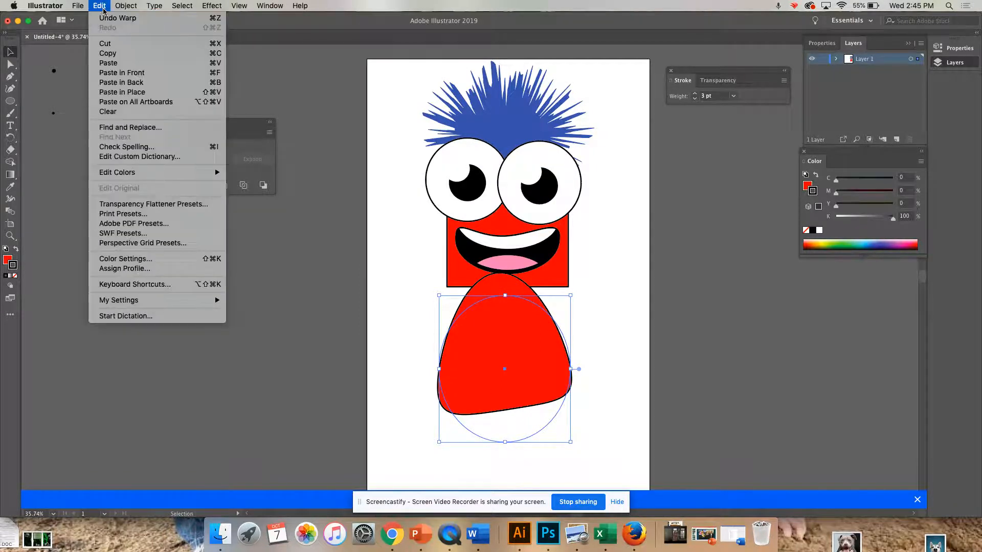
pyautogui.moveTo(125, 6)
pyautogui.moveTo(169, 29)
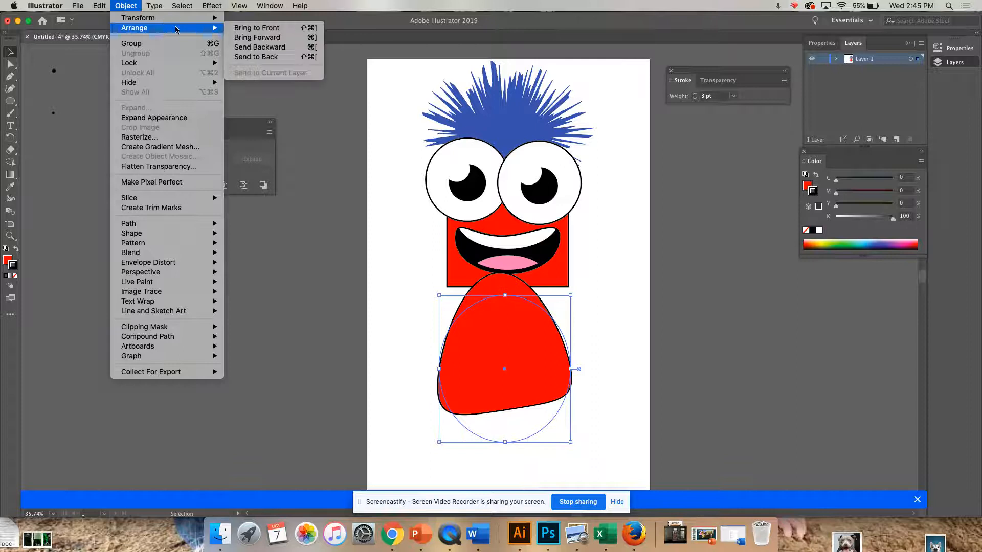
pyautogui.click(289, 48)
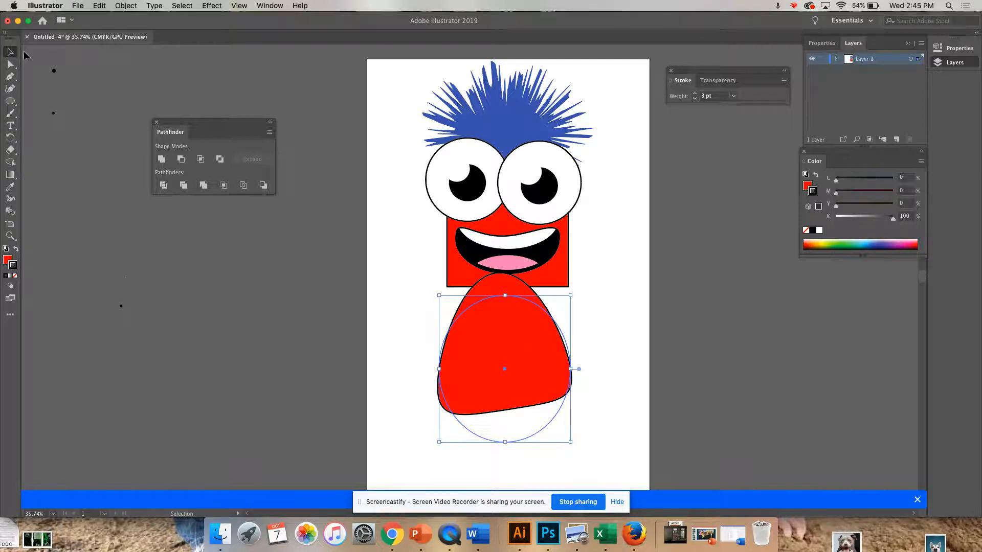
pyautogui.click(125, 6)
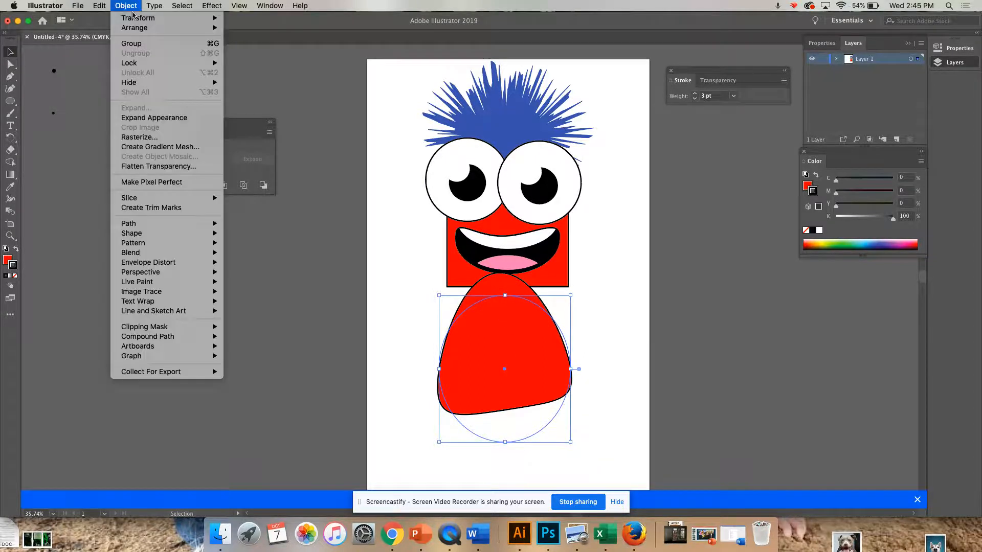
pyautogui.click(174, 119)
# Step: Send the expanded body to the back, nudge it up slightly under the face, and deselect it
pyautogui.click(126, 6)
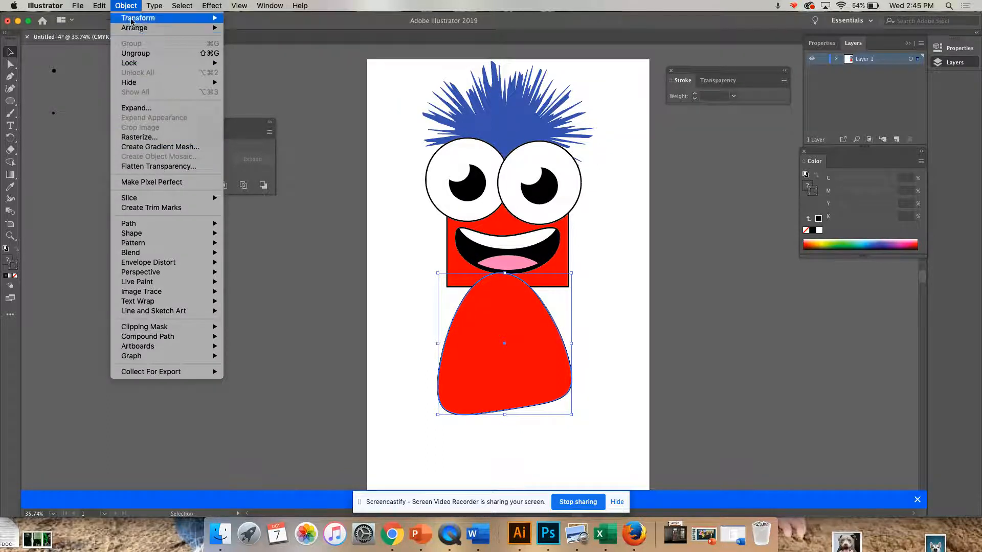
pyautogui.moveTo(106, 9)
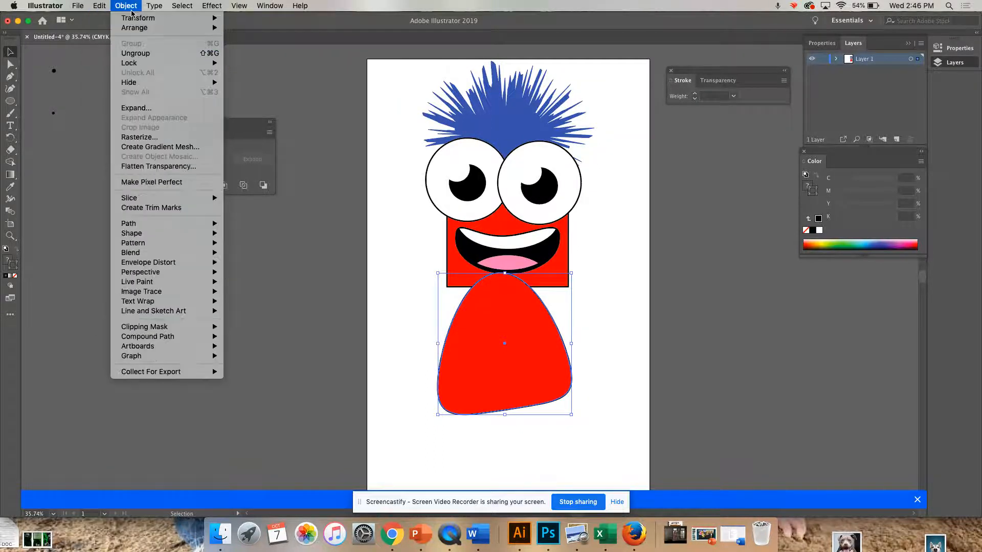
pyautogui.moveTo(185, 29)
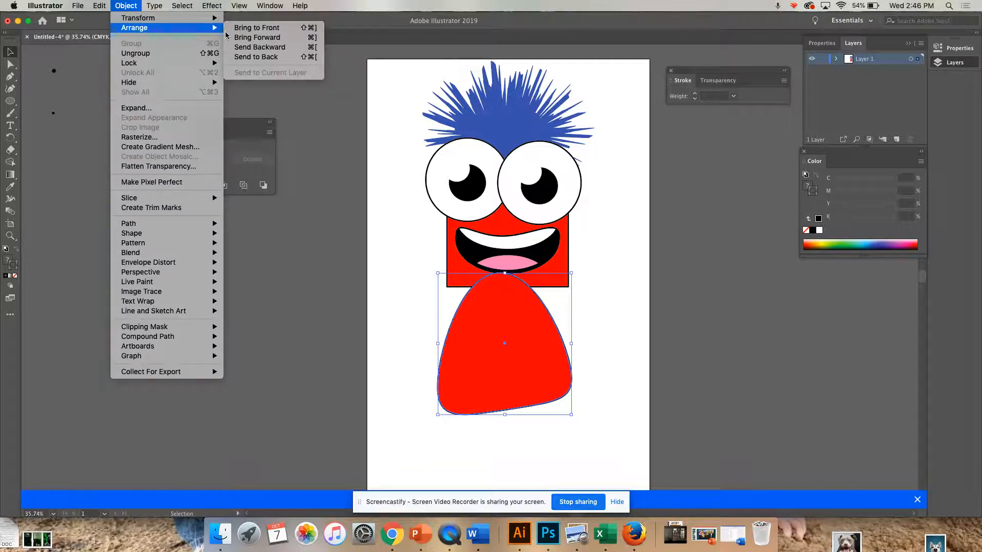
pyautogui.click(276, 57)
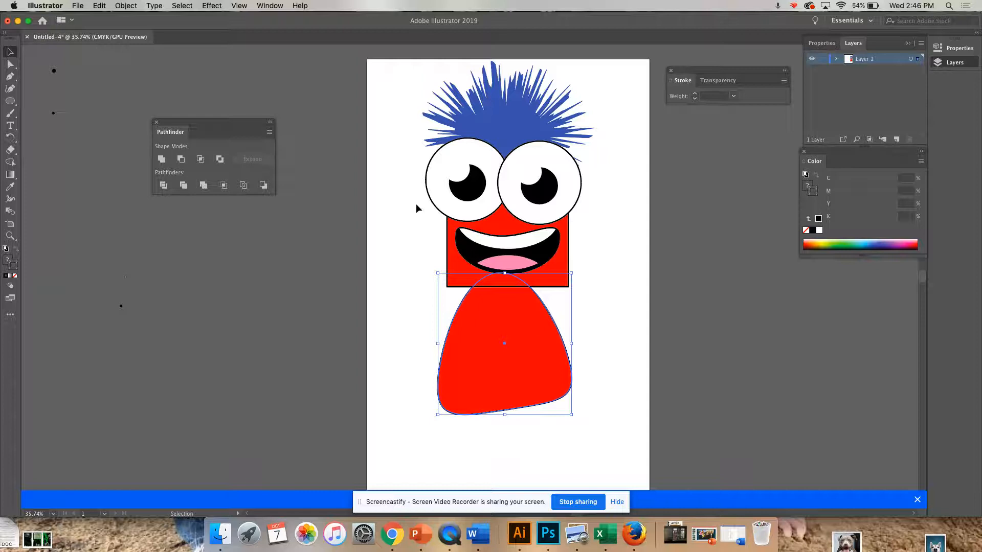
pyautogui.moveTo(516, 355); pyautogui.dragTo(513, 348)
pyautogui.click(693, 340)
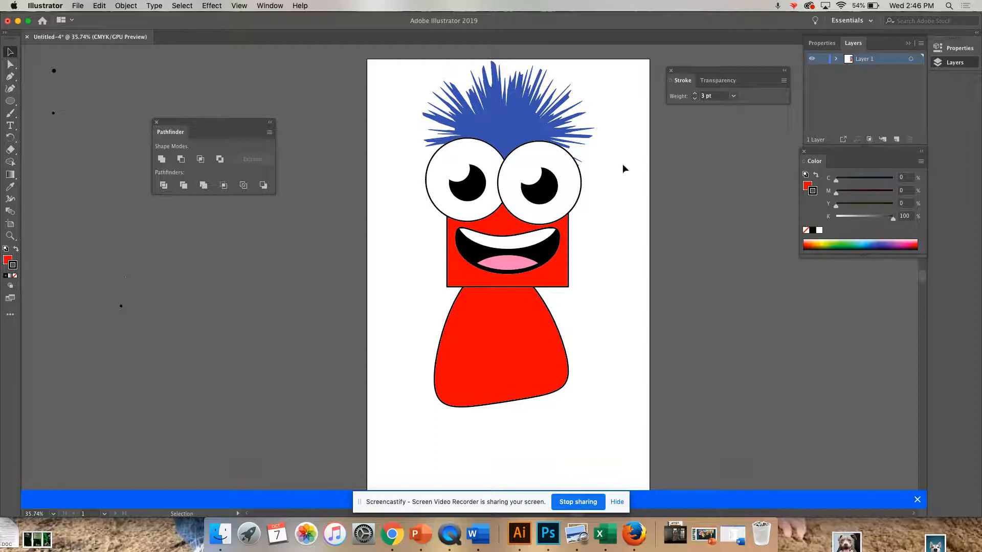
# Step: Draw a wide ellipse on the empty canvas left of the artboard and give it a light blue fill
pyautogui.click(11, 101)
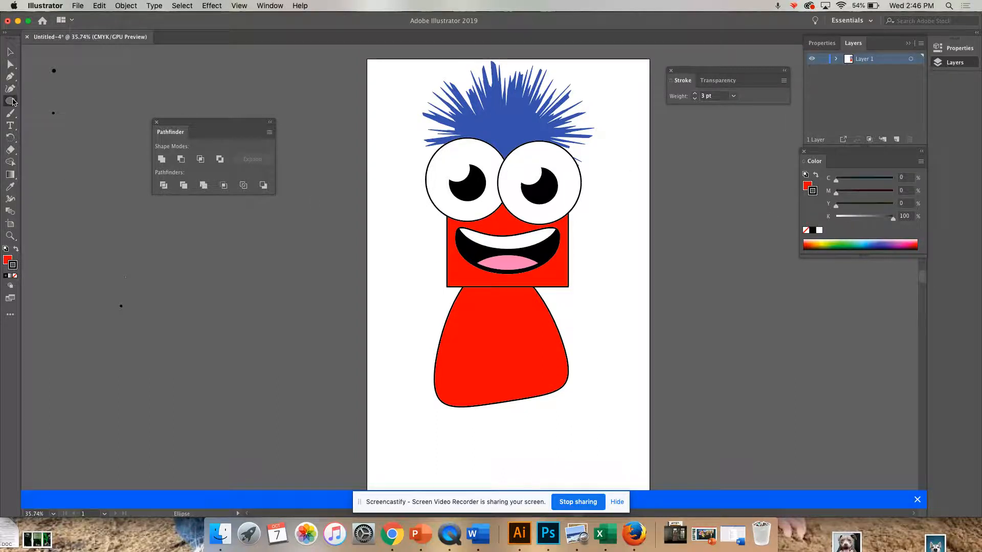
pyautogui.moveTo(202, 265)
pyautogui.mouseDown()
pyautogui.moveTo(330, 339)
pyautogui.moveTo(317, 339)
pyautogui.mouseUp()
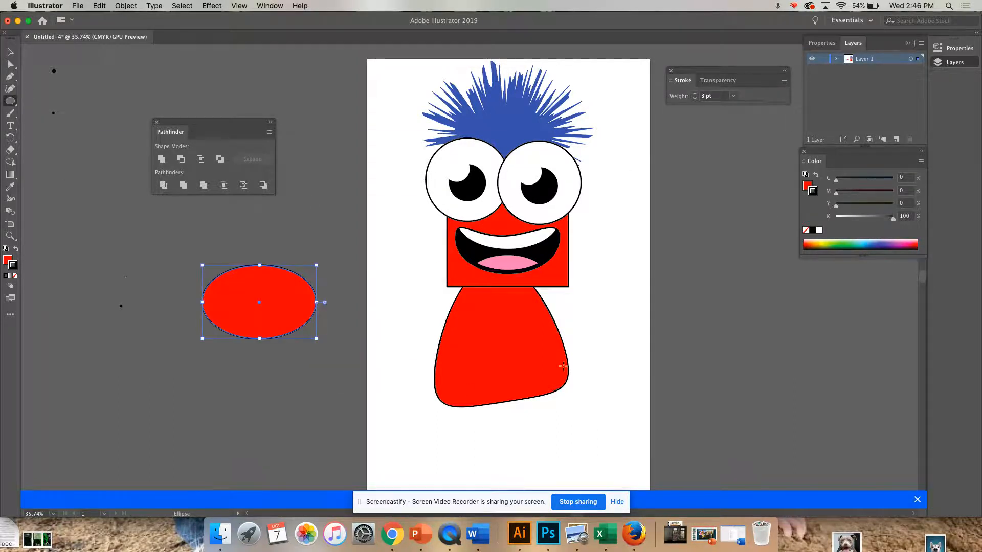
pyautogui.click(870, 240)
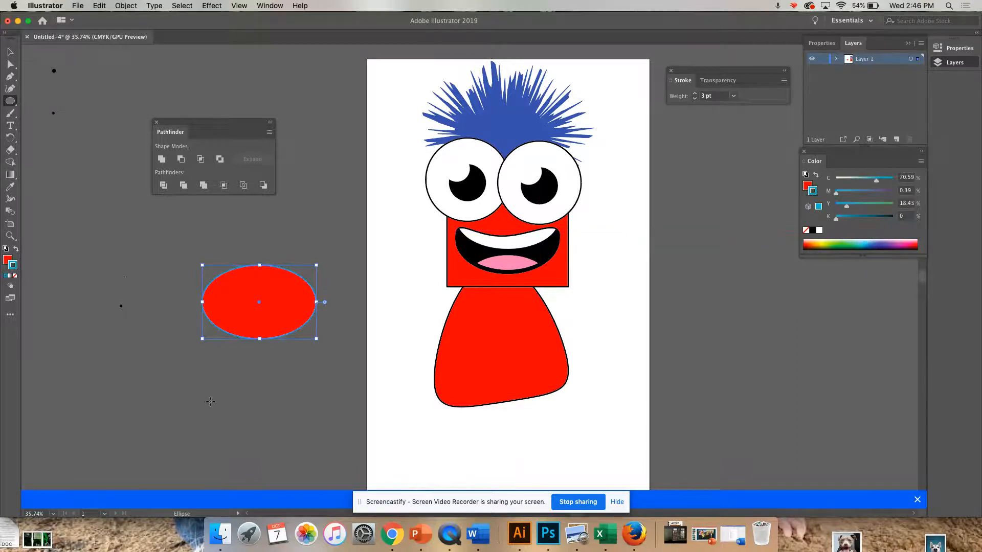
pyautogui.press('super+z')
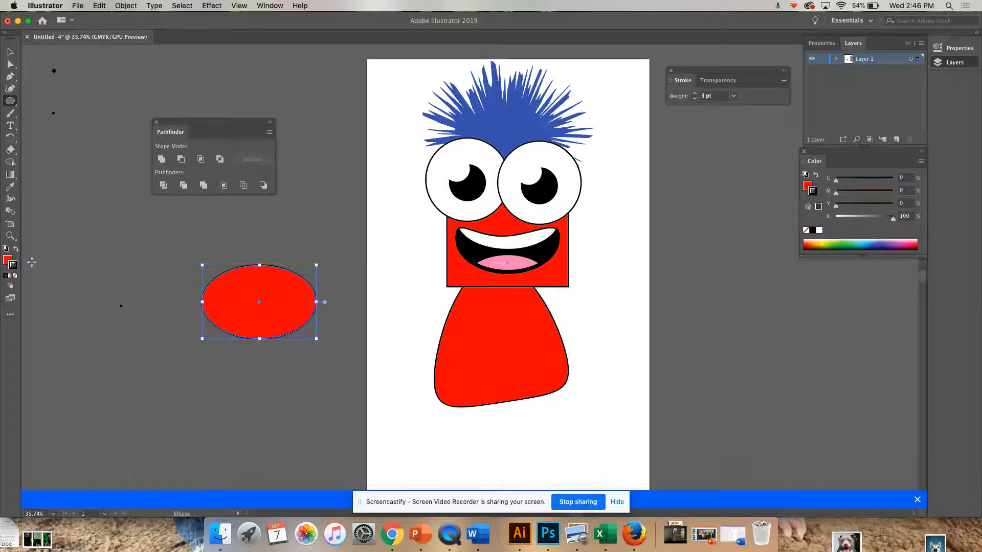
pyautogui.click(8, 260)
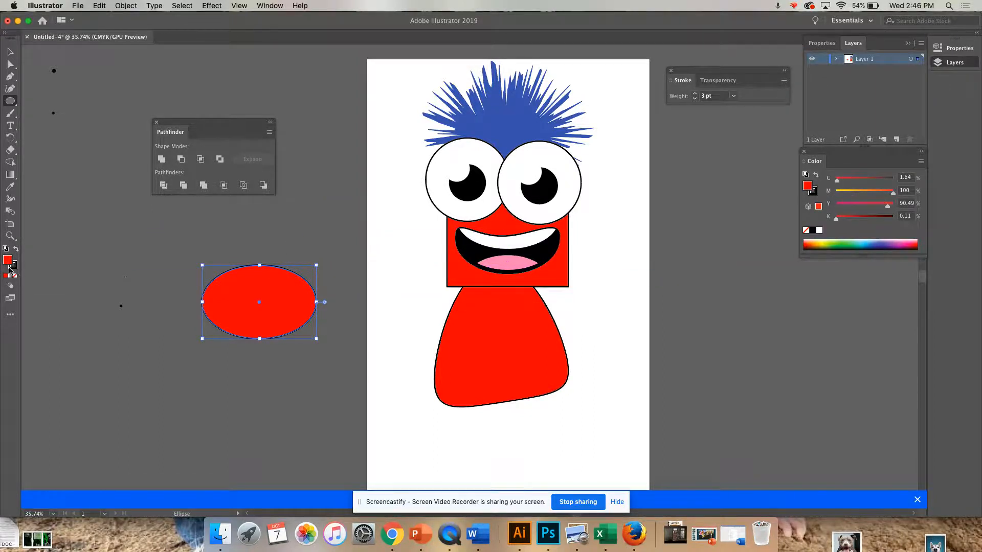
pyautogui.click(865, 244)
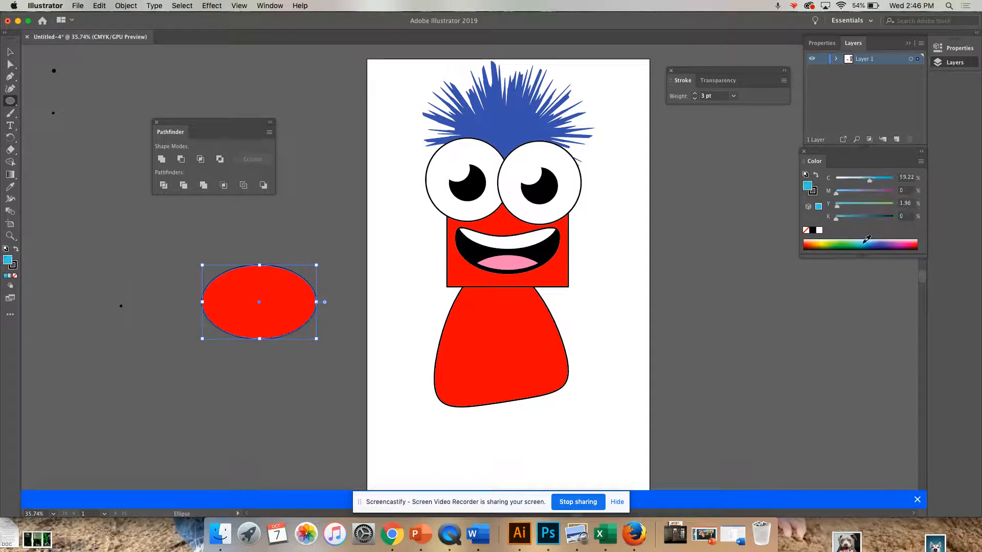
# Step: Move the blue ellipse onto the upper body and intersect it with a copy of the body to trim it to the outline
pyautogui.click(10, 51)
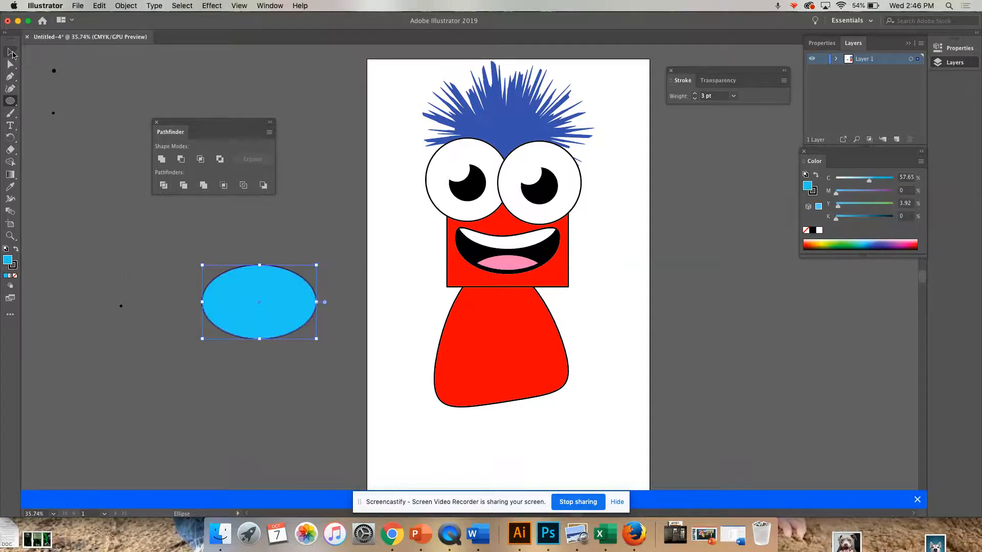
pyautogui.moveTo(296, 292); pyautogui.dragTo(533, 302)
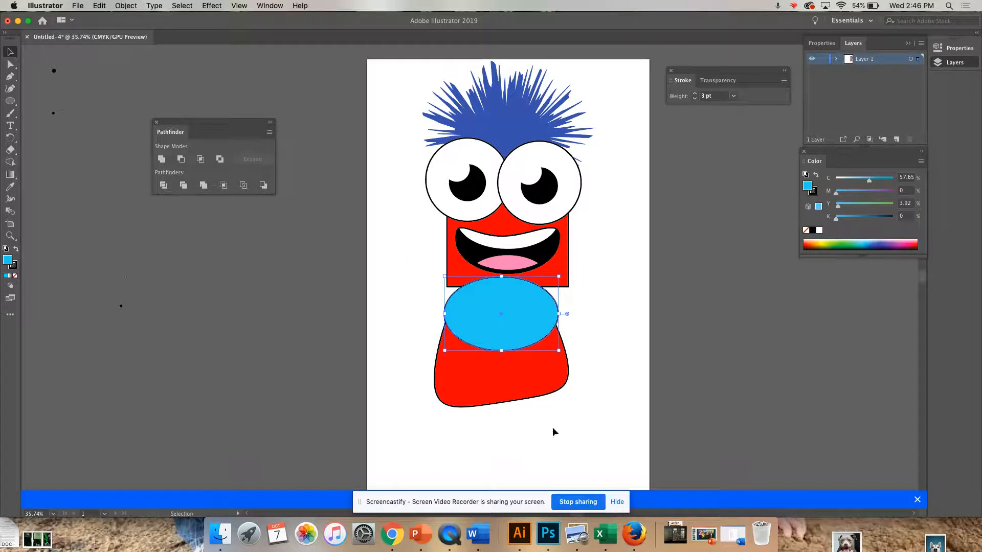
pyautogui.keyDown('shift'); pyautogui.click(489, 390); pyautogui.keyUp('shift')
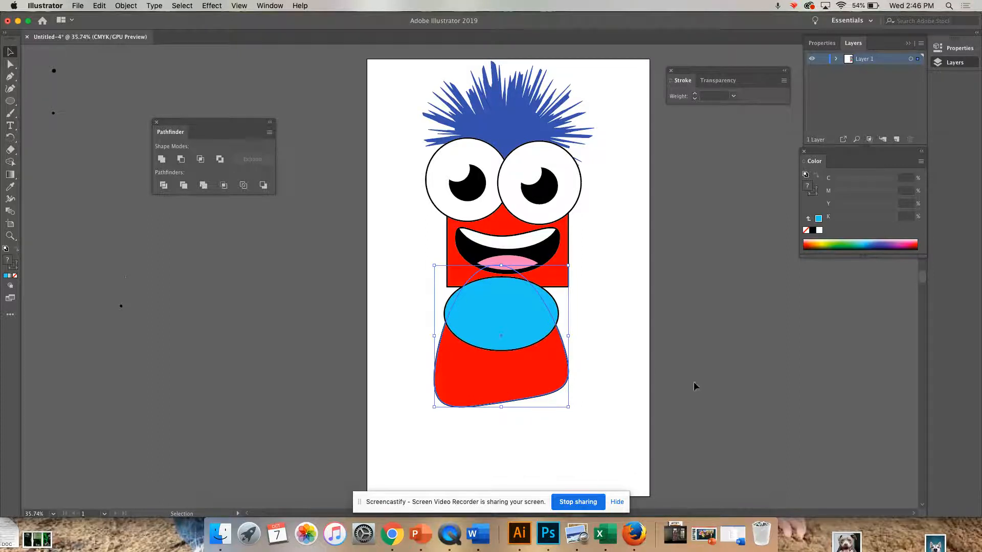
pyautogui.click(601, 422)
pyautogui.click(521, 381)
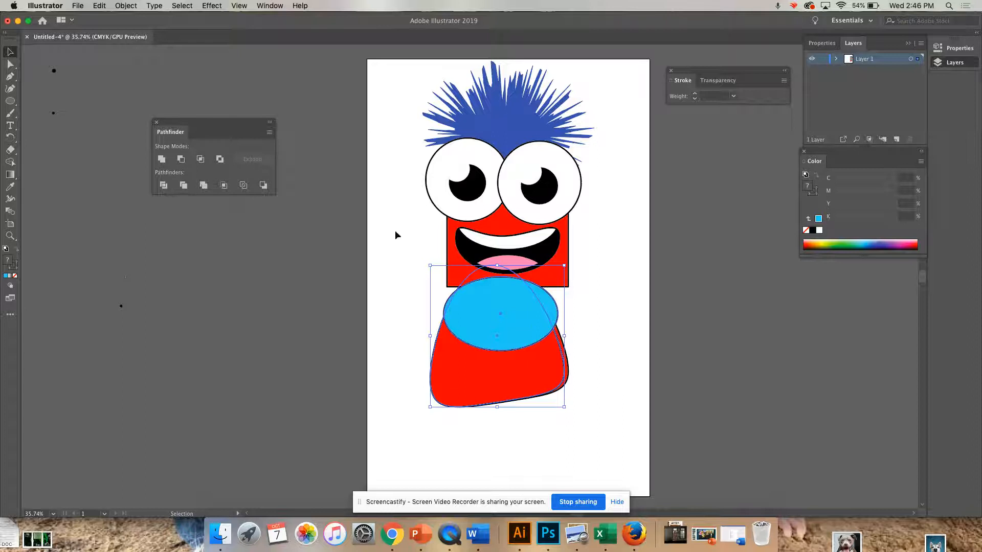
pyautogui.click(201, 158)
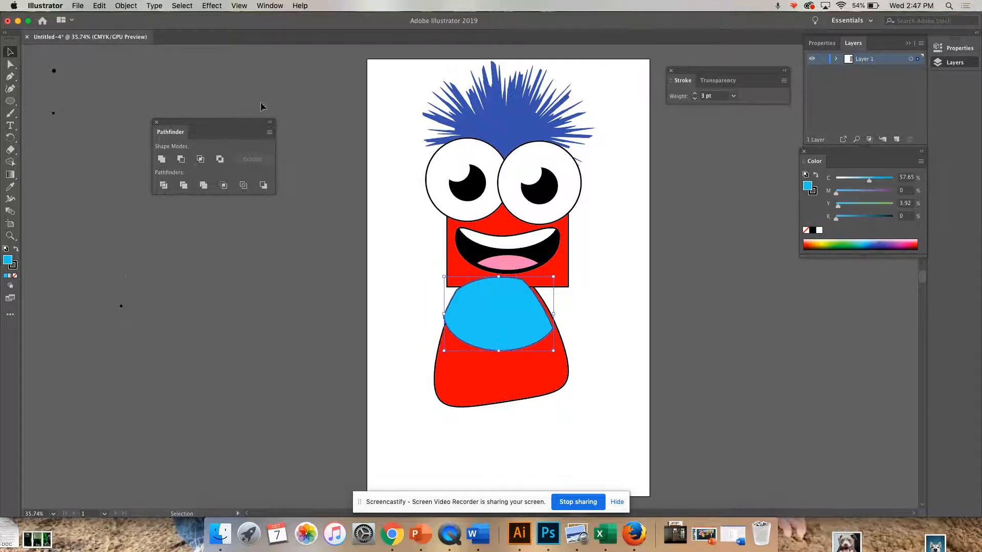
# Step: Nudge the trimmed blue patch right and slightly down, enlarge it marginally to fit the body's edges, and deselect it
pyautogui.press('Right')
pyautogui.press('Right')
pyautogui.press('Right')
pyautogui.press('Right')
pyautogui.press('Down')
pyautogui.press('Down')
pyautogui.press('Down')
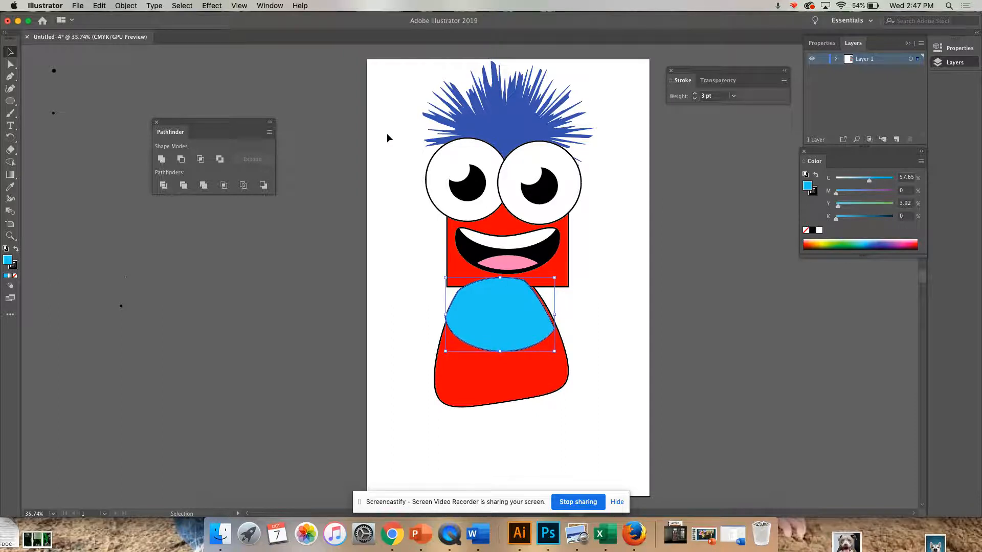
pyautogui.press('Right')
pyautogui.press('Right')
pyautogui.press('Right')
pyautogui.press('Right')
pyautogui.press('Right')
pyautogui.press('Right')
pyautogui.press('Right')
pyautogui.press('Down')
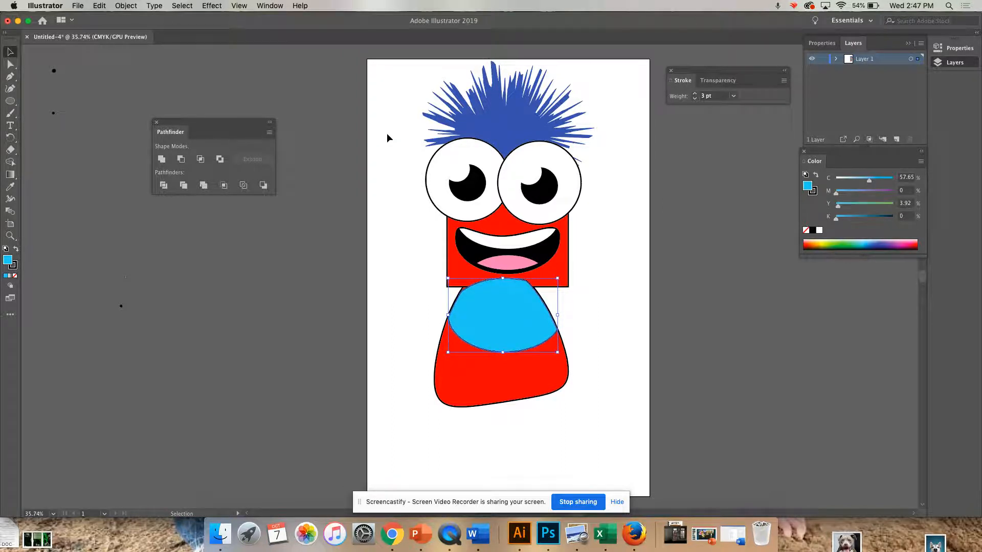
pyautogui.moveTo(448, 279); pyautogui.dragTo(449, 278)
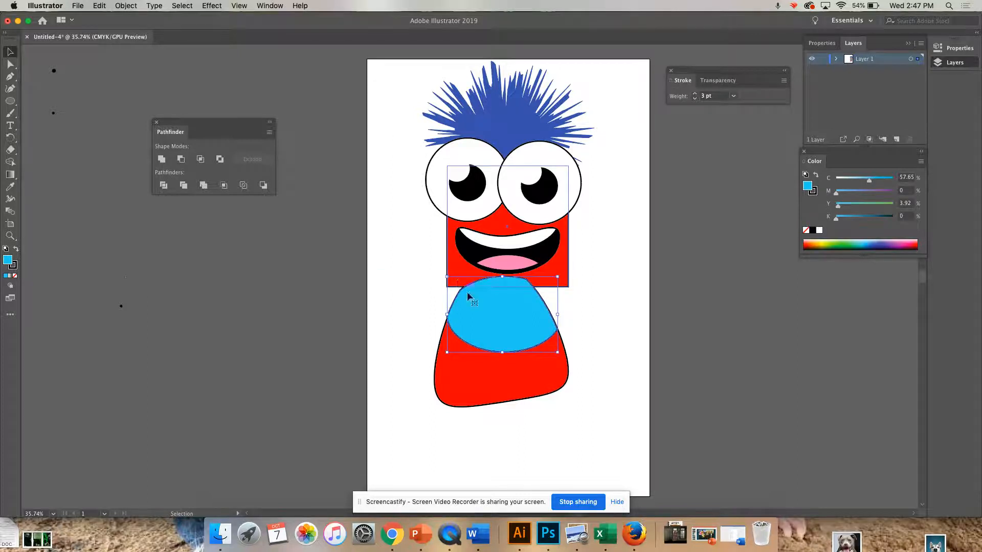
pyautogui.click(679, 331)
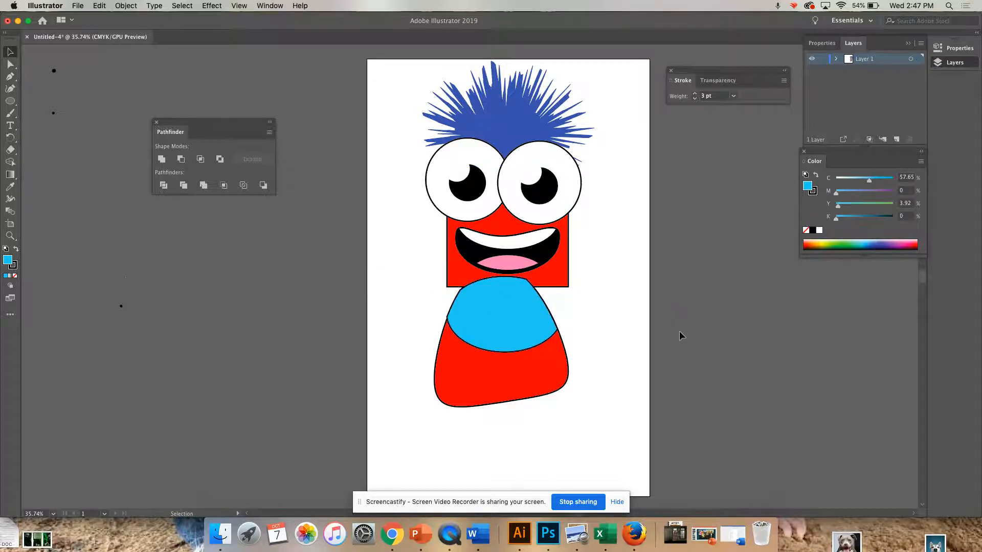
# Step: Send the blue patch and the red body together to the back, behind the face, and deselect them
pyautogui.click(519, 313)
pyautogui.keyDown('shift'); pyautogui.click(488, 402); pyautogui.keyUp('shift')
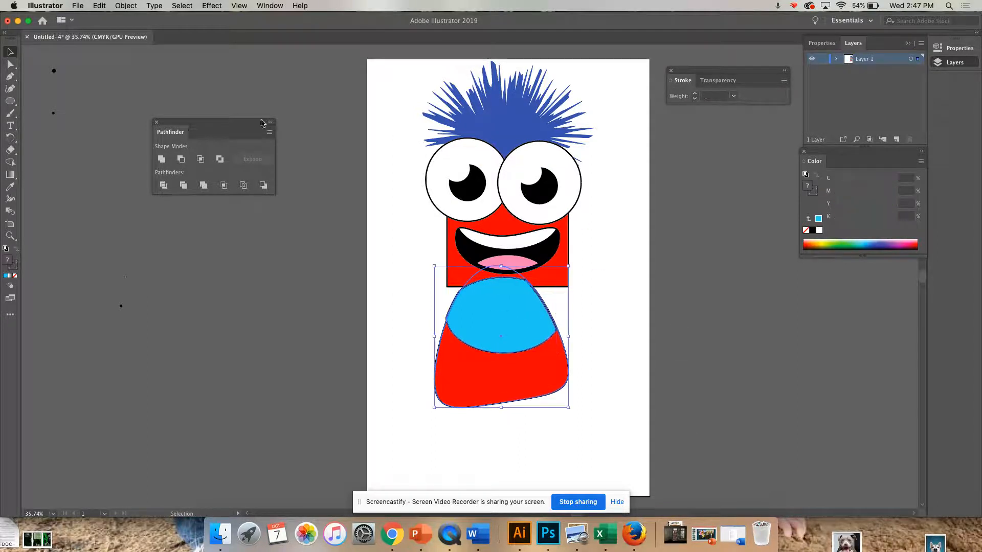
pyautogui.click(106, 6)
pyautogui.moveTo(123, 6)
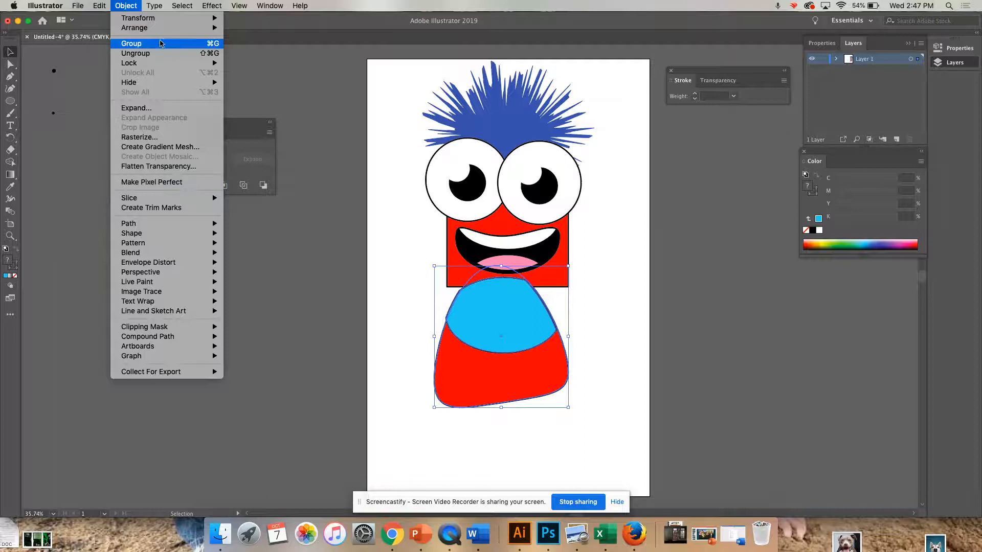
pyautogui.moveTo(181, 30)
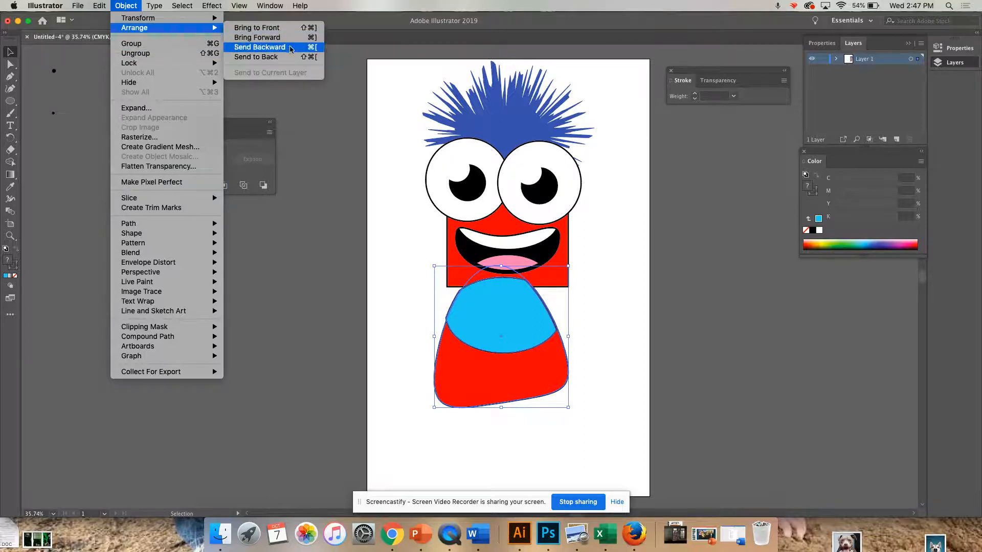
pyautogui.click(255, 57)
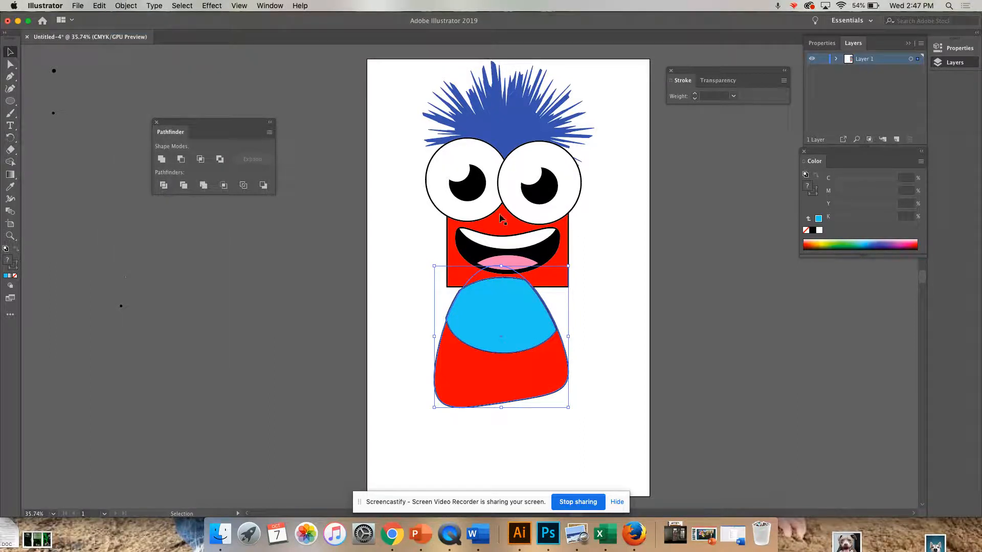
pyautogui.click(125, 5)
pyautogui.moveTo(149, 30)
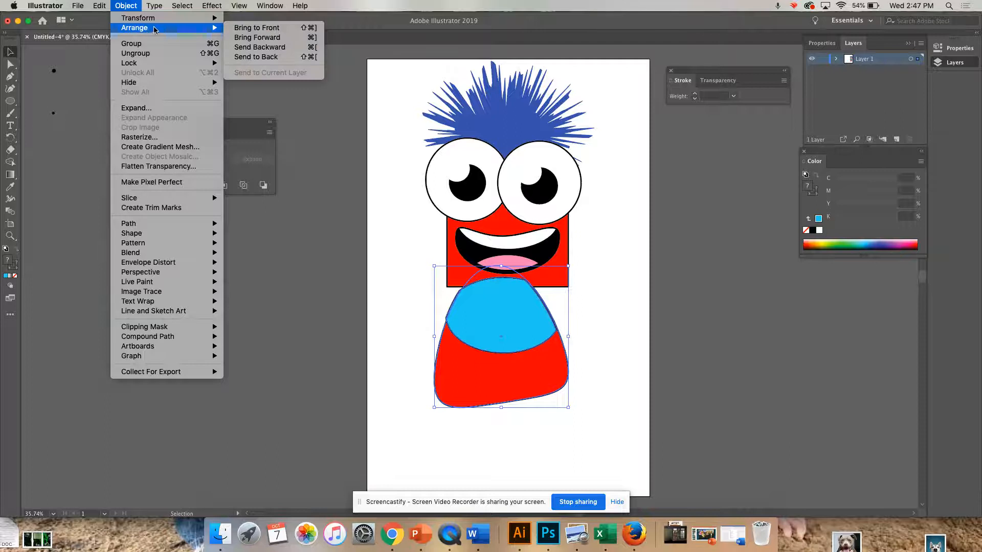
pyautogui.click(256, 57)
pyautogui.click(779, 399)
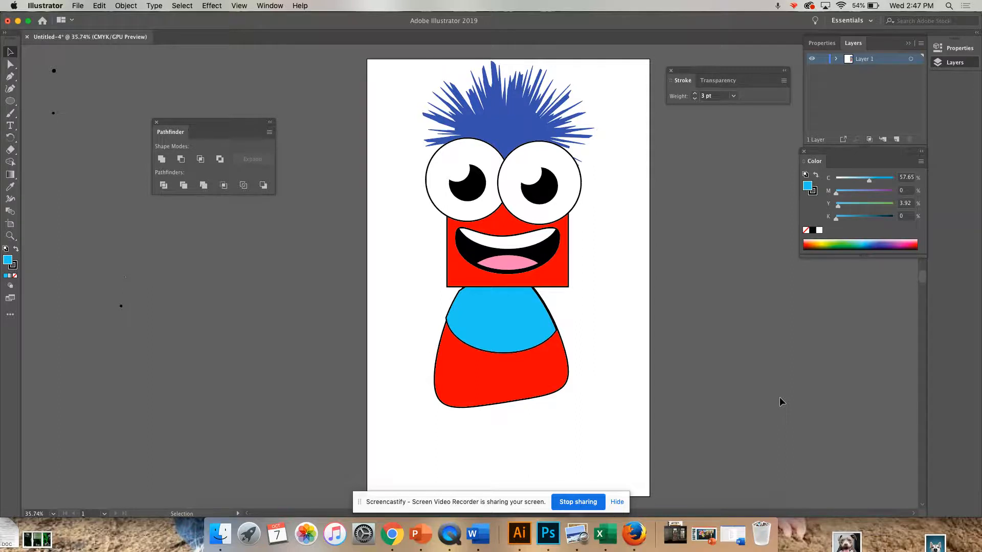
# Step: Sample the red of the monster as the fill and draw a tall, narrow ellipse for an arm left of the body
pyautogui.click(11, 101)
pyautogui.click(11, 187)
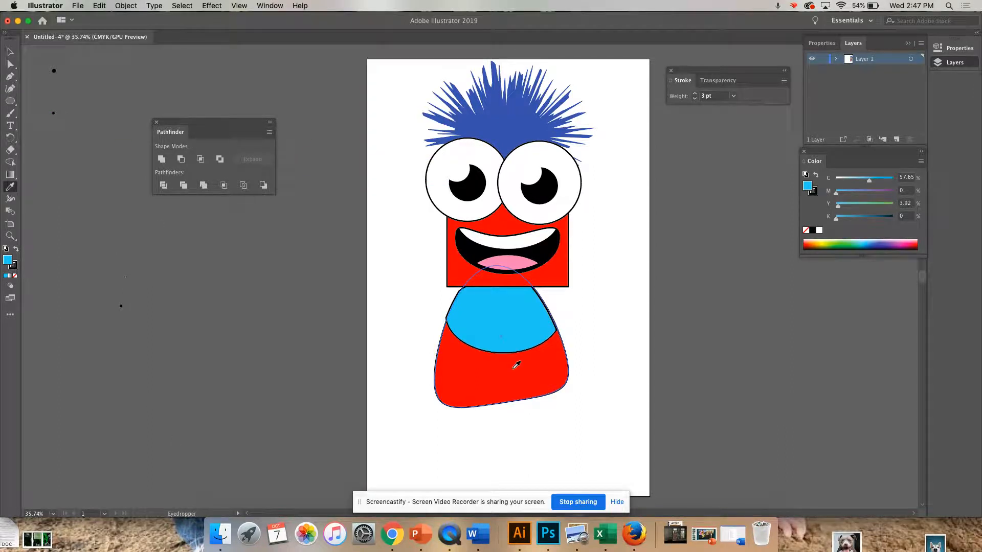
pyautogui.click(462, 270)
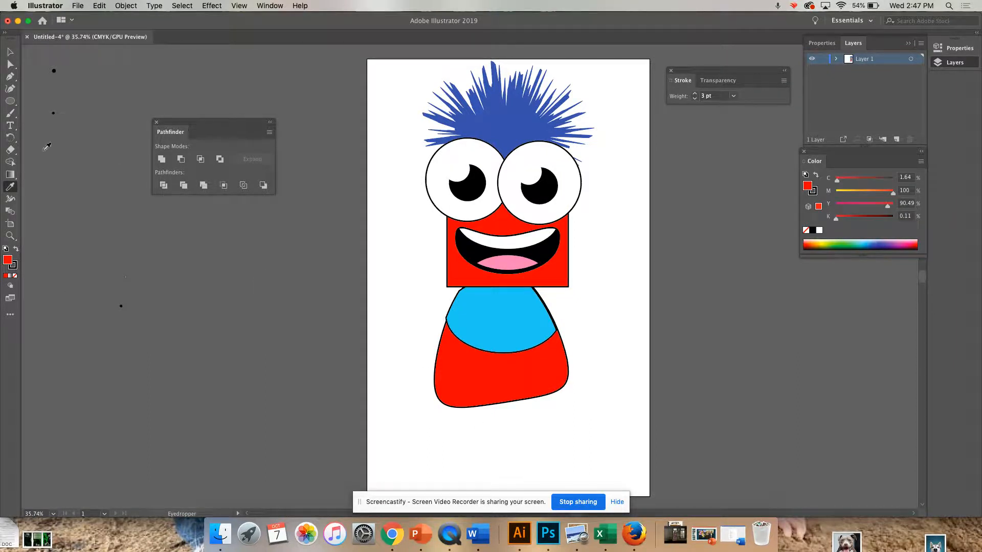
pyautogui.press('l')
pyautogui.moveTo(422, 286); pyautogui.dragTo(379, 375)
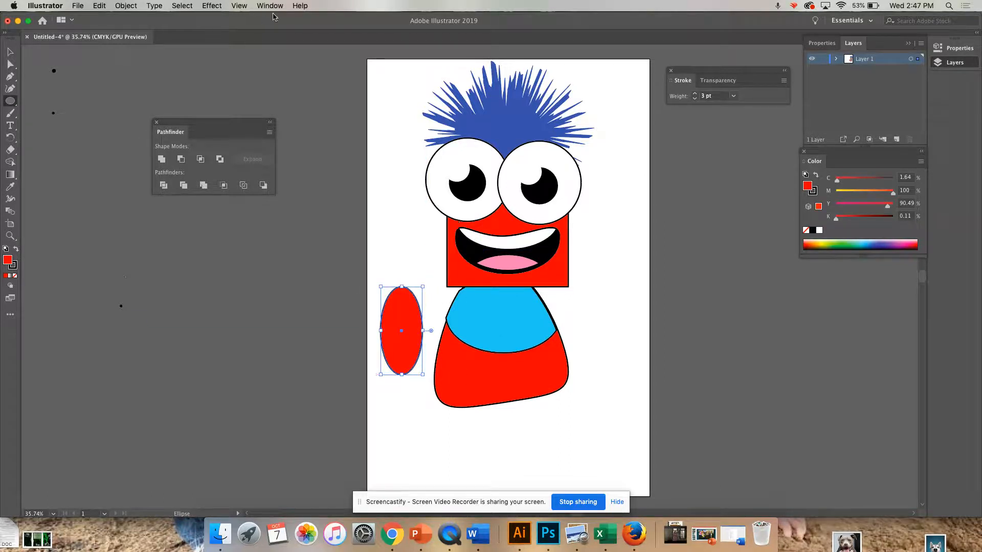
# Step: Apply a vertical Arc warp to the arm ellipse with 2% bend, 46% horizontal distortion and 40% vertical distortion
pyautogui.press('v')
pyautogui.click(270, 6)
pyautogui.moveTo(212, 6)
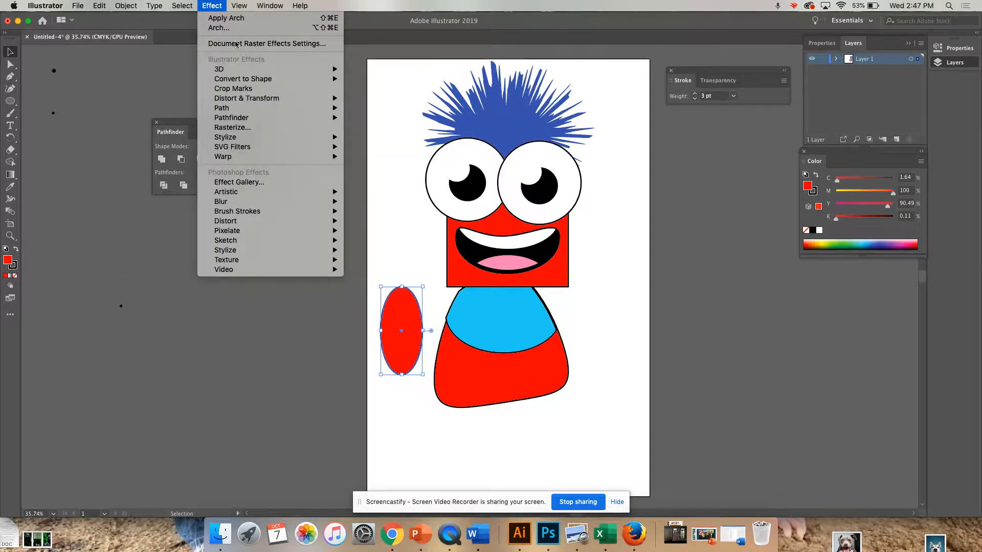
pyautogui.moveTo(306, 157)
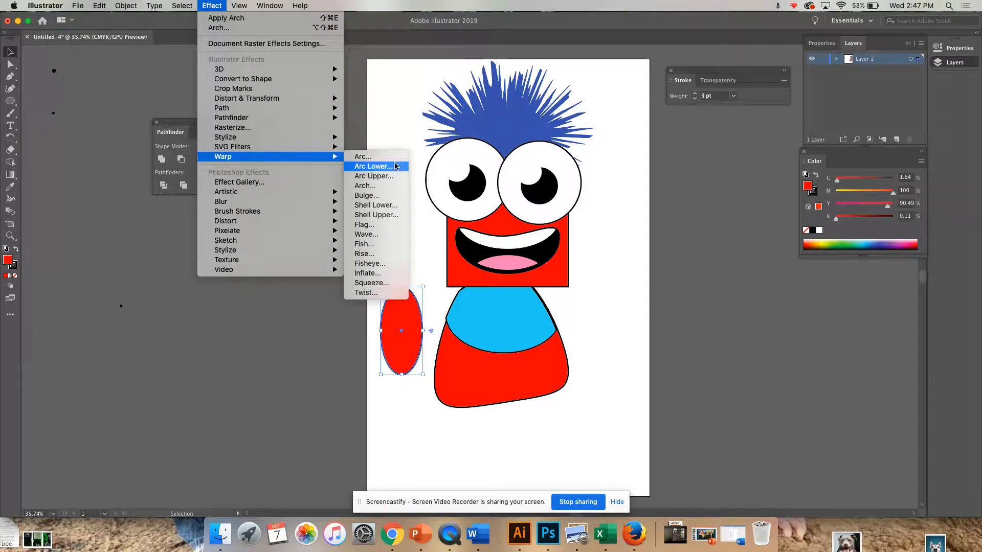
pyautogui.click(364, 156)
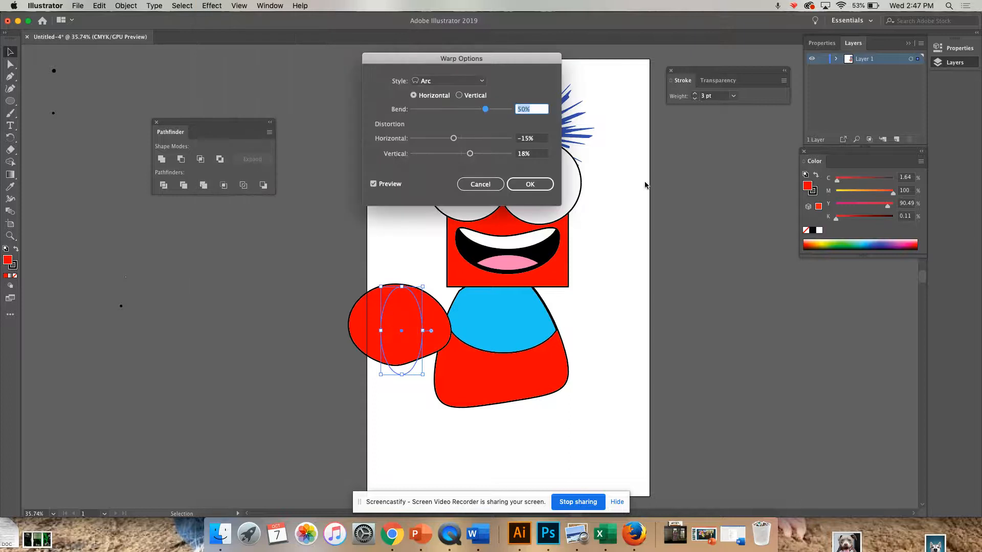
pyautogui.moveTo(455, 138)
pyautogui.mouseDown()
pyautogui.moveTo(467, 138)
pyautogui.moveTo(466, 153)
pyautogui.mouseUp()
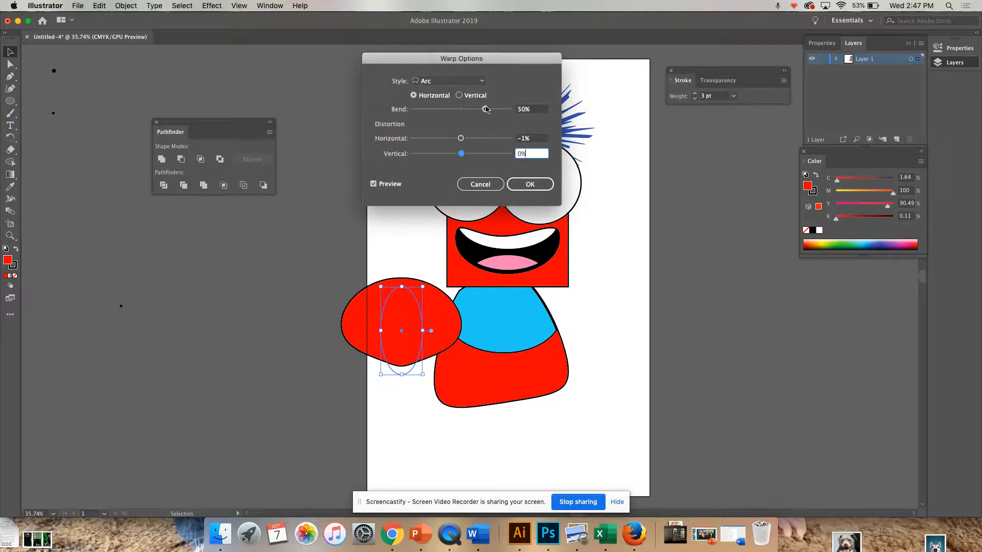
pyautogui.moveTo(484, 110); pyautogui.dragTo(461, 109)
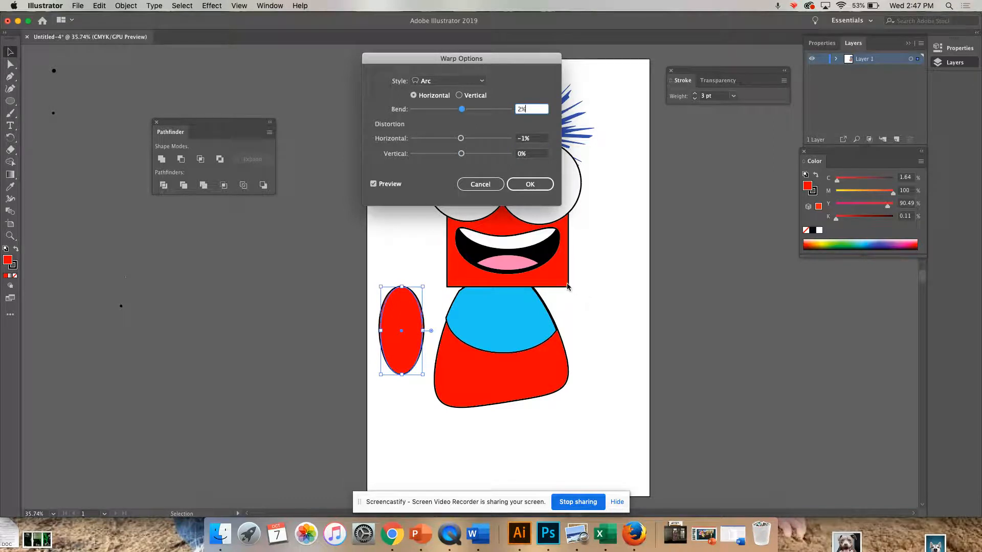
pyautogui.moveTo(461, 138)
pyautogui.mouseDown()
pyautogui.moveTo(483, 138)
pyautogui.moveTo(451, 154)
pyautogui.moveTo(462, 154)
pyautogui.mouseUp()
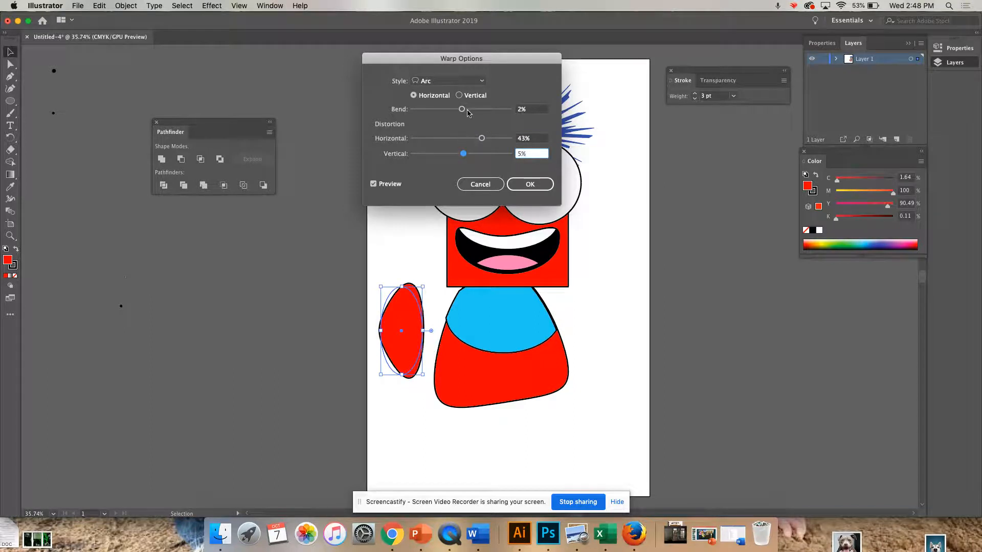
pyautogui.click(460, 96)
pyautogui.moveTo(482, 138)
pyautogui.mouseDown()
pyautogui.moveTo(449, 139)
pyautogui.moveTo(482, 138)
pyautogui.moveTo(484, 156)
pyautogui.mouseUp()
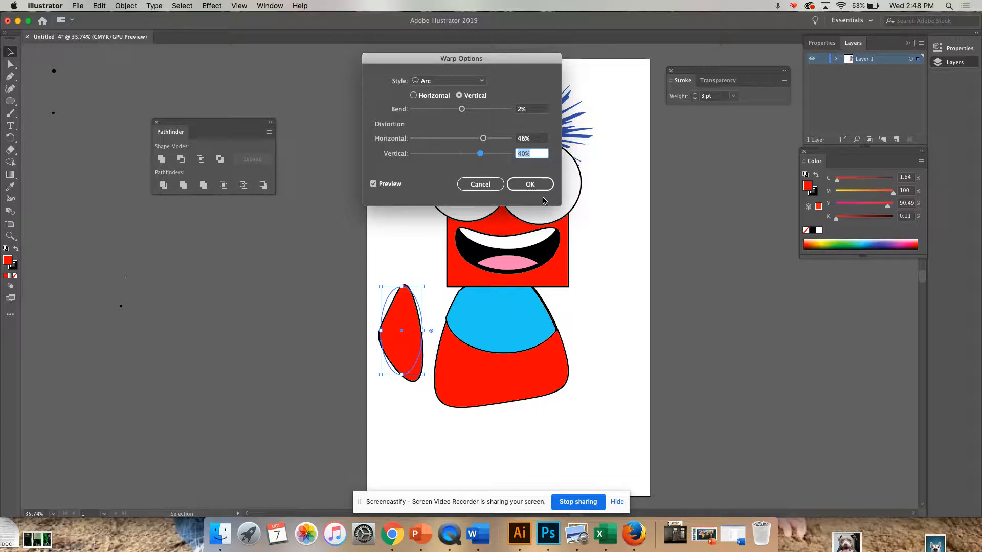
pyautogui.click(530, 184)
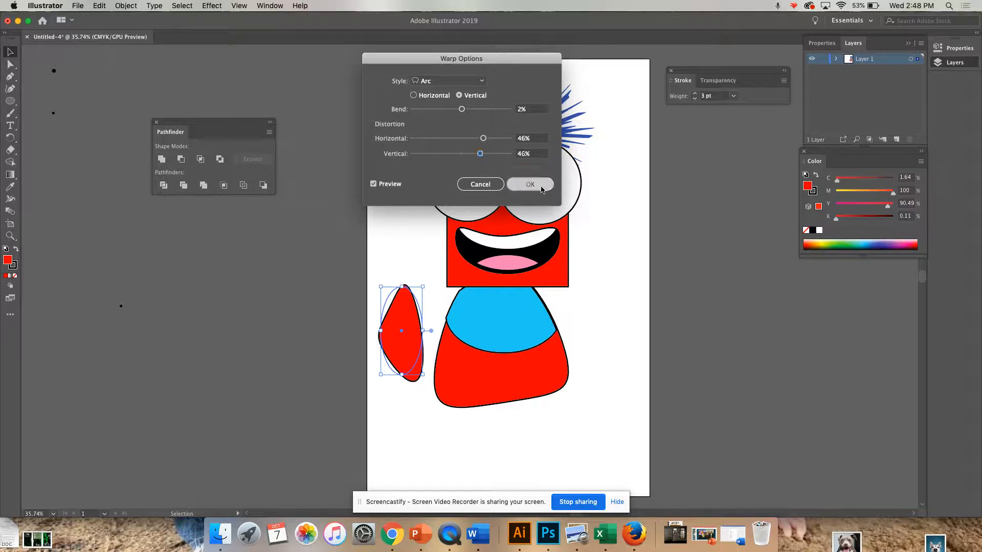
# Step: Expand the appearance of the warped arm so its outline follows the new shape
pyautogui.click(132, 5)
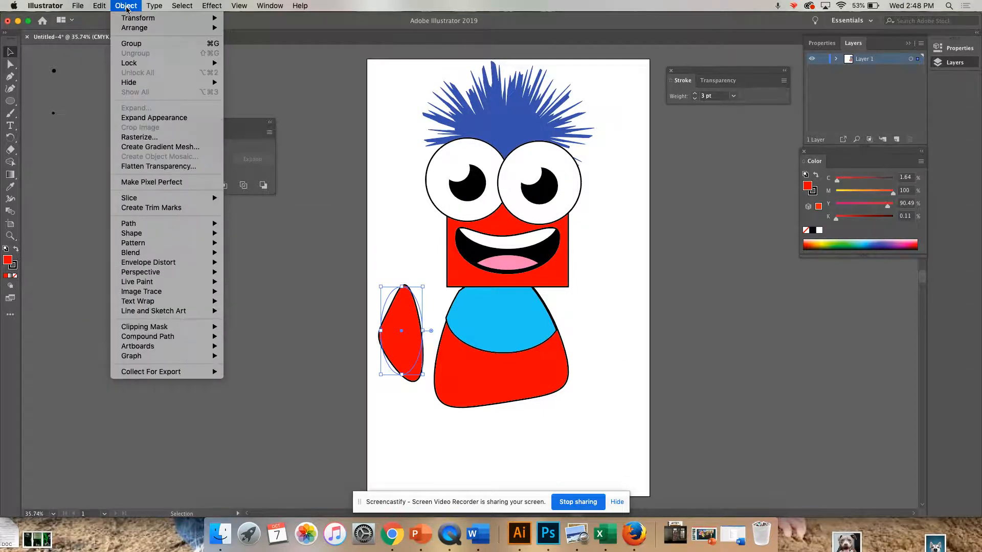
pyautogui.moveTo(175, 227)
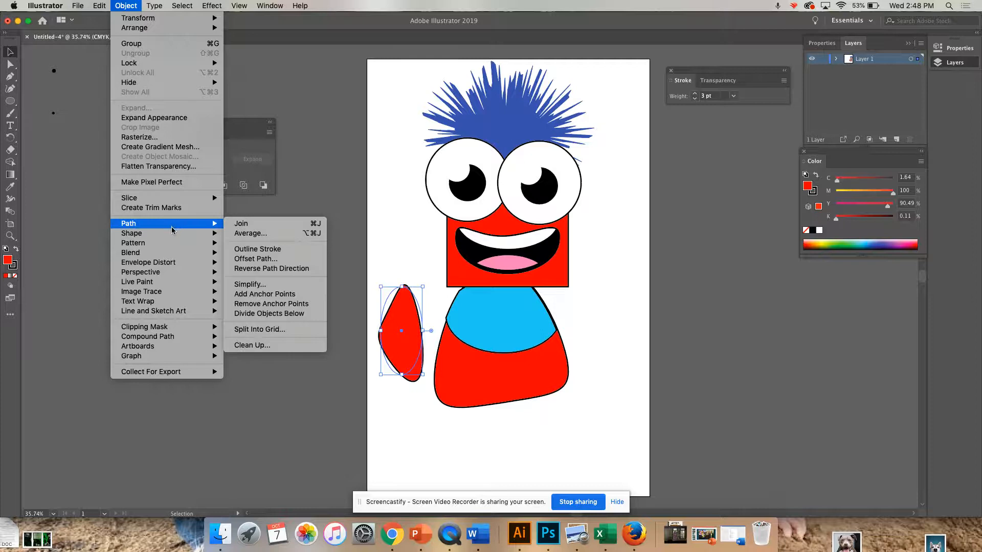
pyautogui.click(181, 118)
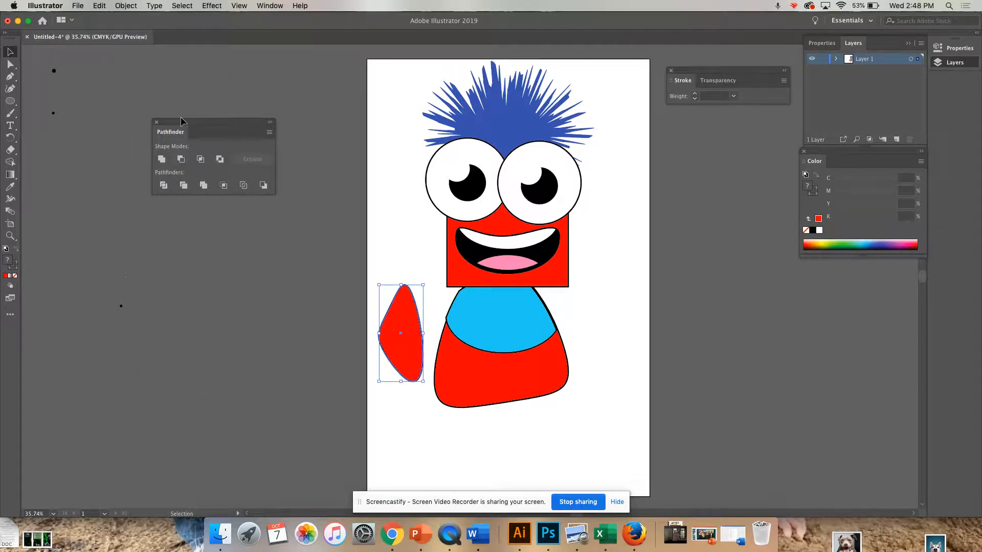
# Step: Rotate the arm clockwise, position it against the body's left shoulder just under the face, and deselect it
pyautogui.click(10, 52)
pyautogui.moveTo(408, 331); pyautogui.dragTo(426, 331)
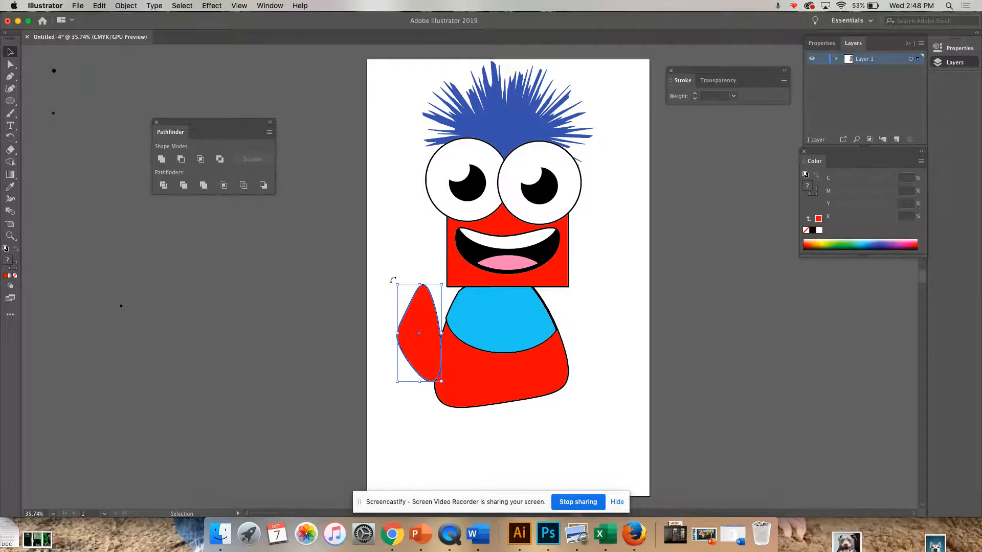
pyautogui.moveTo(394, 278); pyautogui.dragTo(427, 272)
pyautogui.moveTo(423, 346); pyautogui.dragTo(440, 344)
pyautogui.click(446, 458)
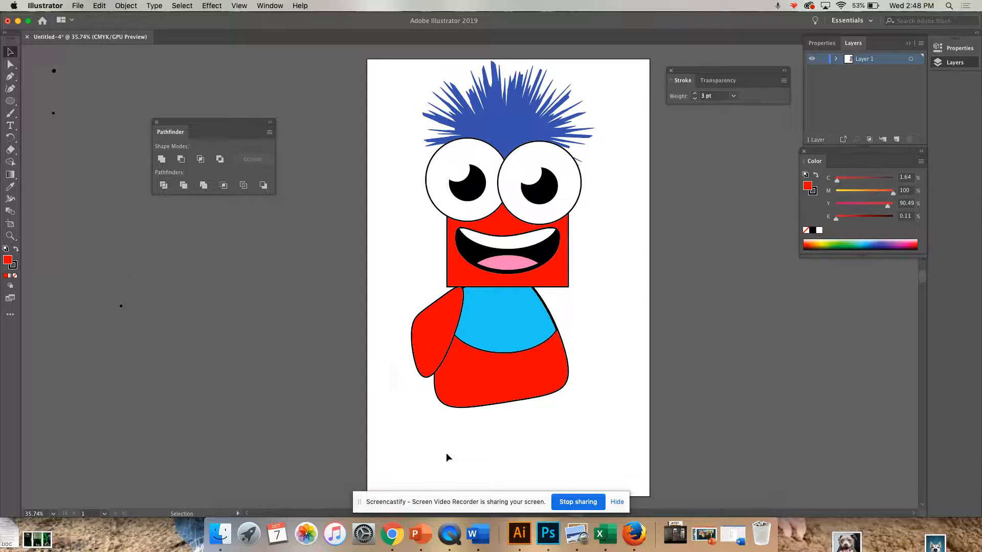
# Step: Reflect the arm across the vertical axis
pyautogui.click(431, 313)
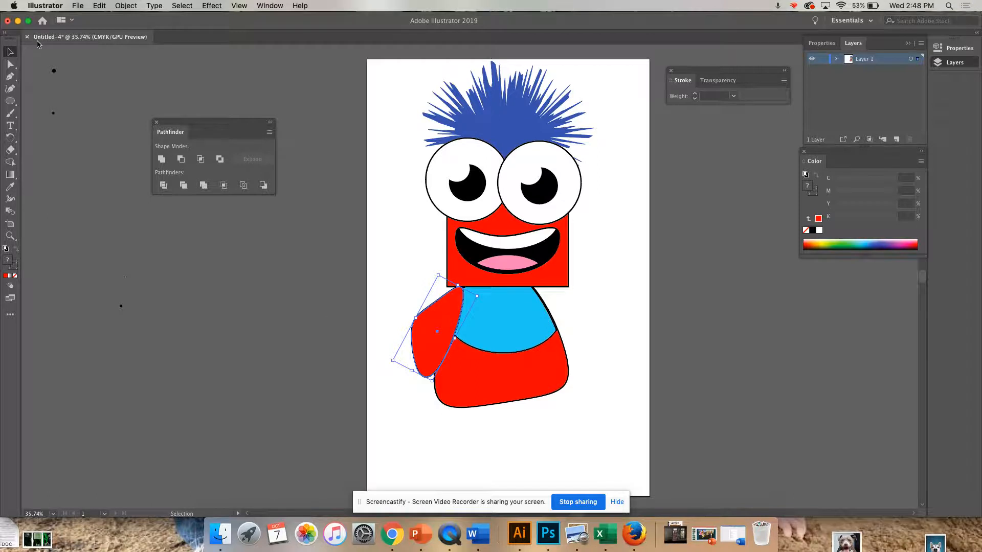
pyautogui.click(108, 11)
pyautogui.moveTo(126, 6)
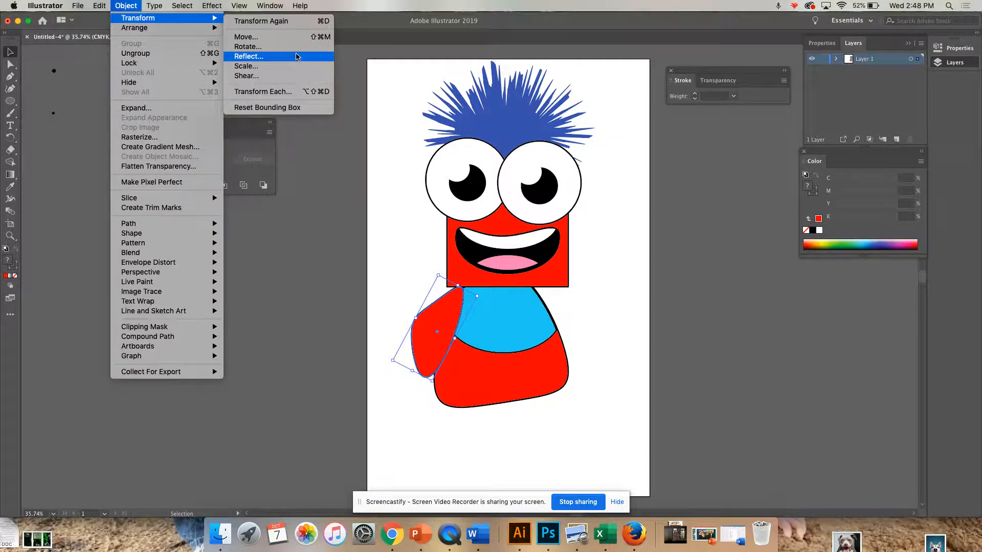
pyautogui.click(296, 56)
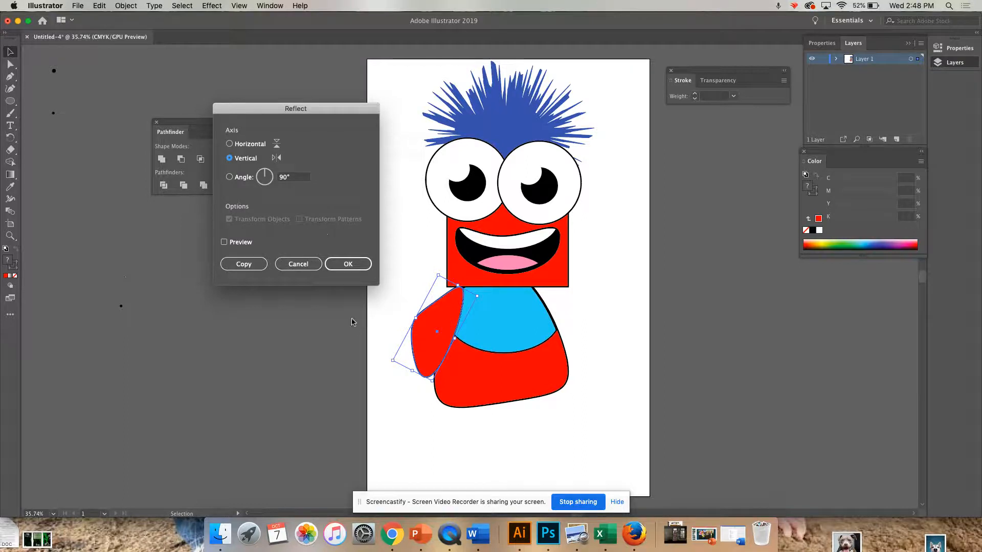
pyautogui.click(347, 262)
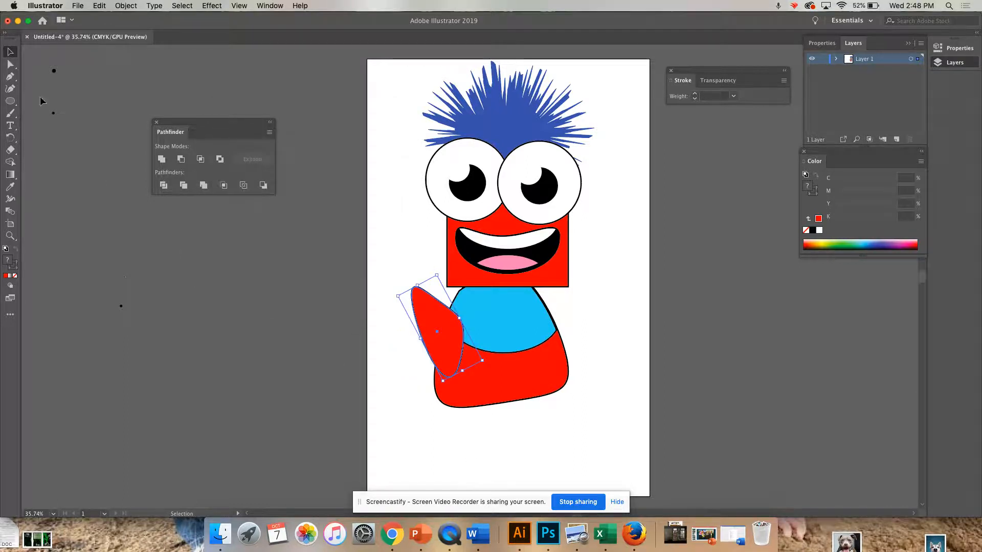
# Step: Undo the arm's last reflection and make a copy of the arm mirrored across the vertical axis instead
pyautogui.press('super+z')
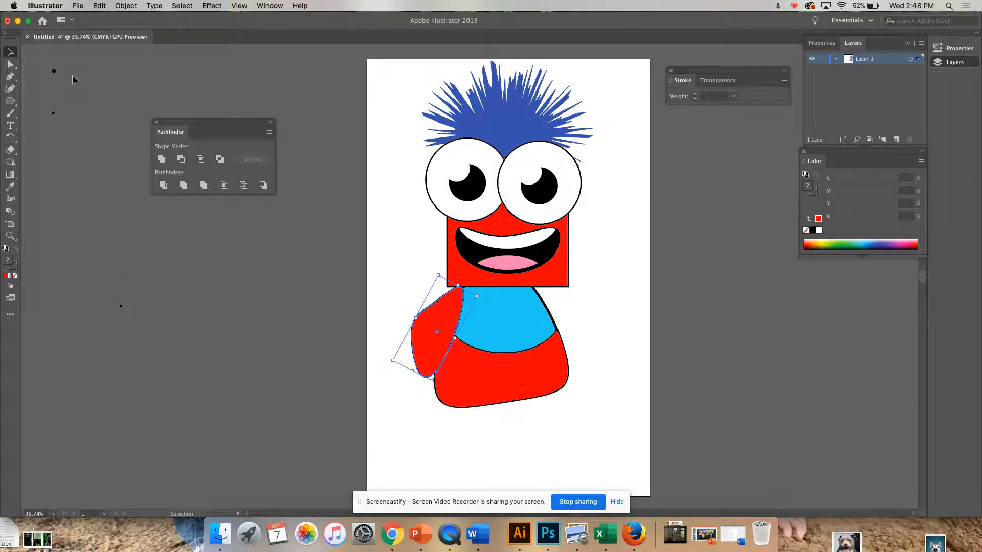
pyautogui.press('a')
pyautogui.press('v')
pyautogui.press('a')
pyautogui.press('v')
pyautogui.click(117, 6)
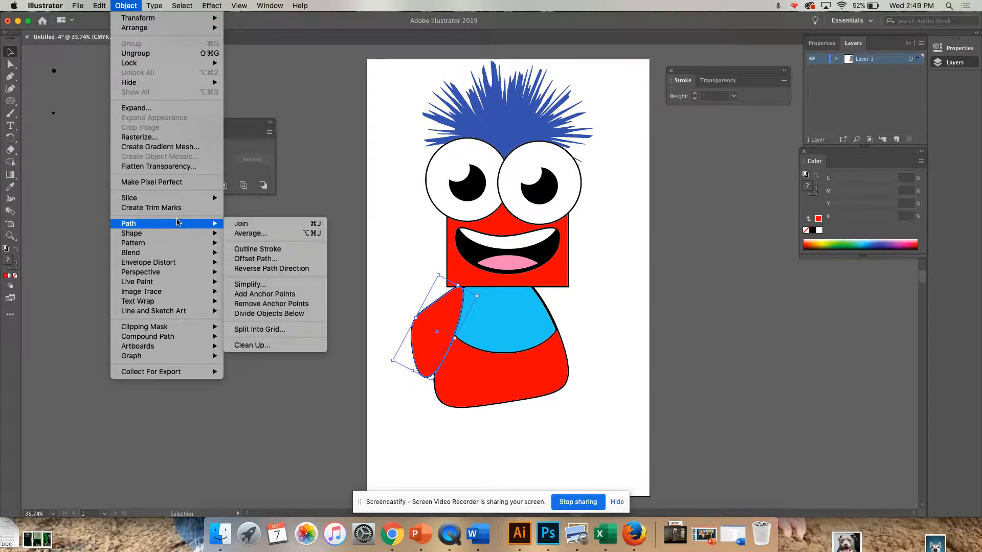
pyautogui.moveTo(194, 19)
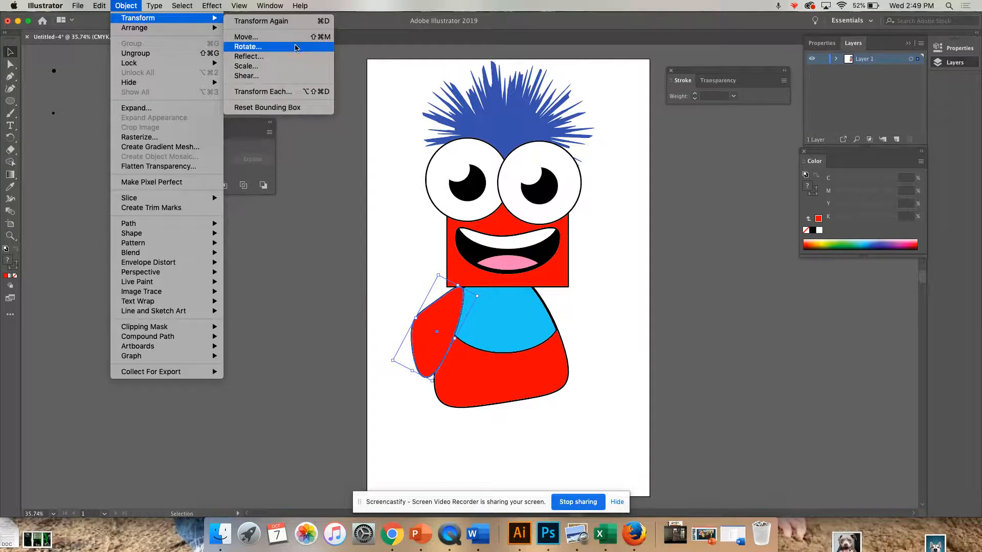
pyautogui.click(299, 57)
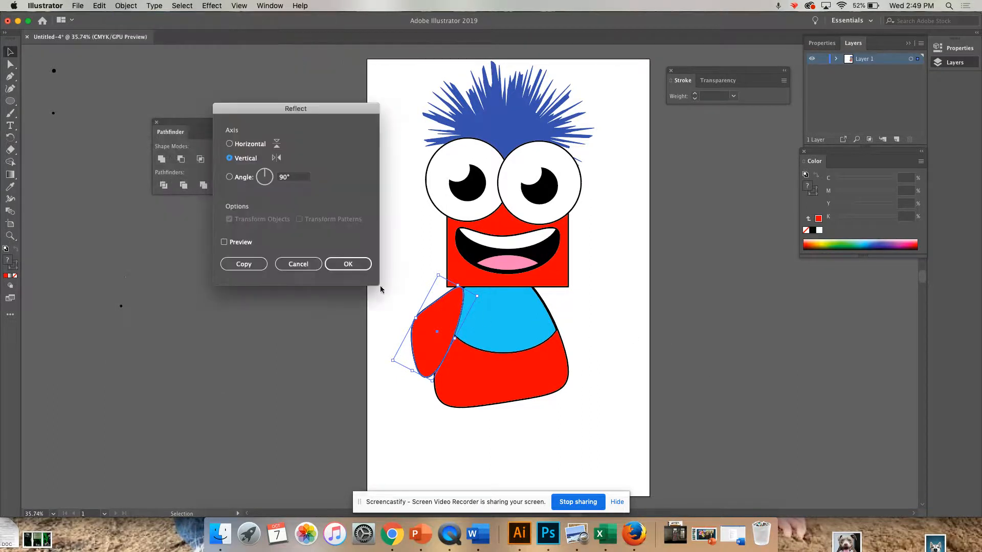
pyautogui.click(350, 262)
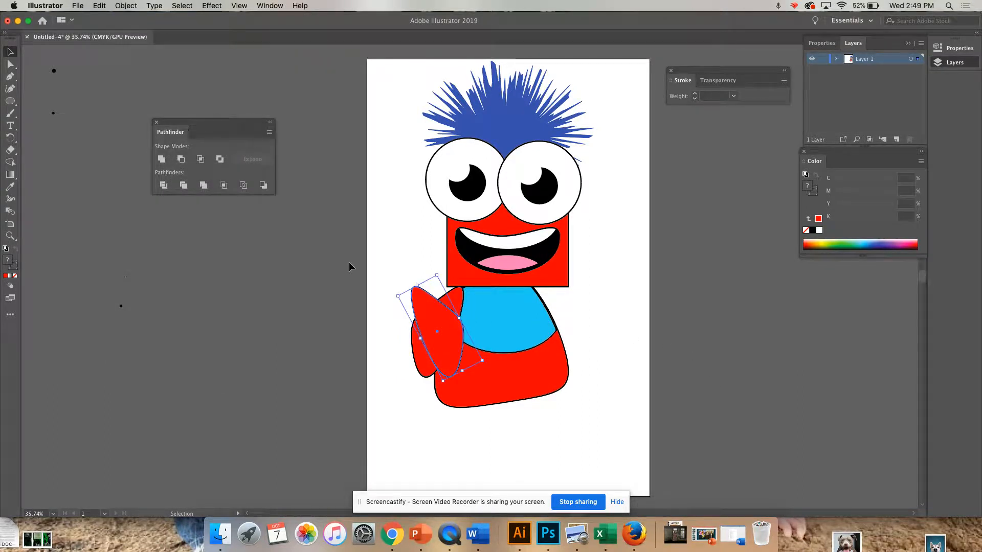
# Step: Move the mirrored arm to the body's right shoulder under the face and rotate it slightly clockwise
pyautogui.moveTo(440, 327); pyautogui.dragTo(576, 316)
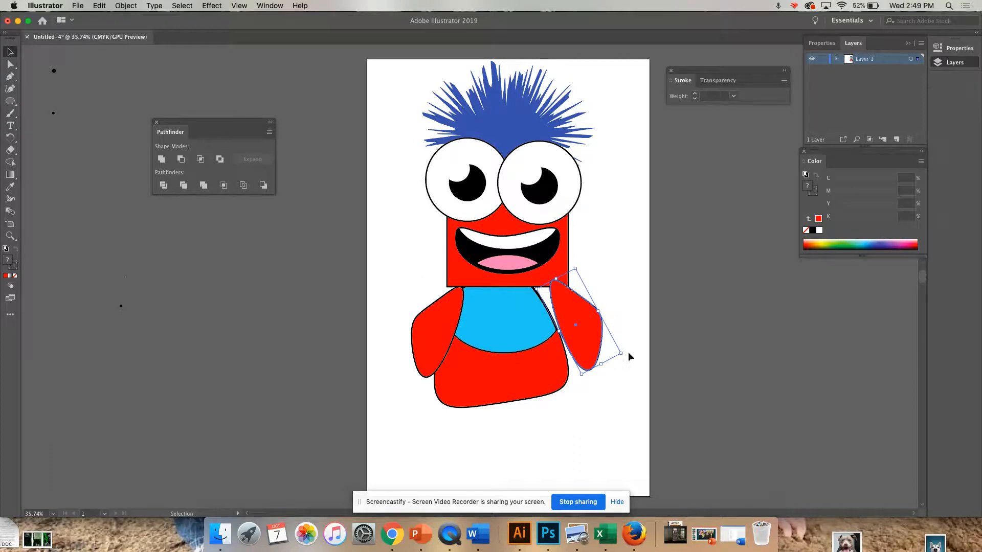
pyautogui.moveTo(626, 355)
pyautogui.mouseDown()
pyautogui.moveTo(648, 371)
pyautogui.moveTo(637, 360)
pyautogui.mouseUp()
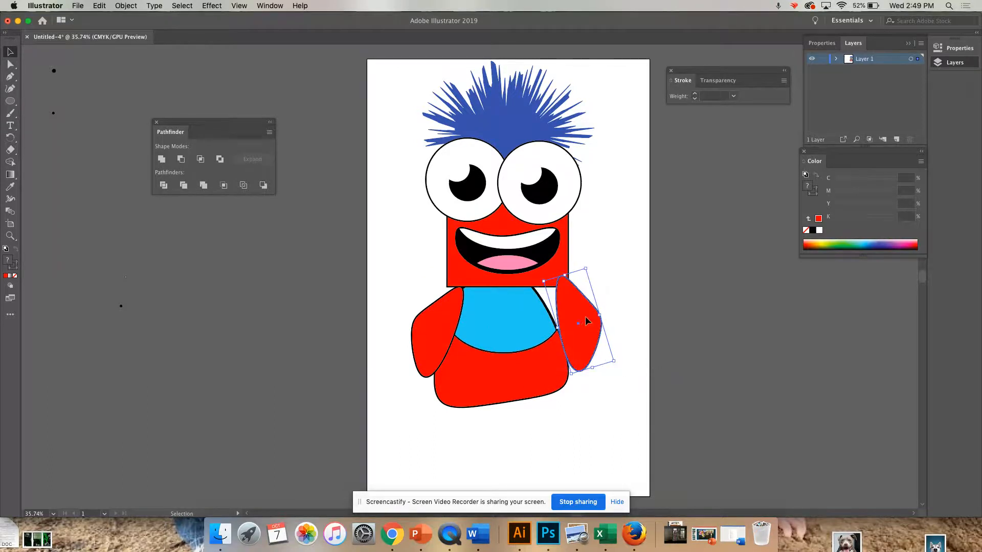
pyautogui.moveTo(585, 324); pyautogui.dragTo(563, 335)
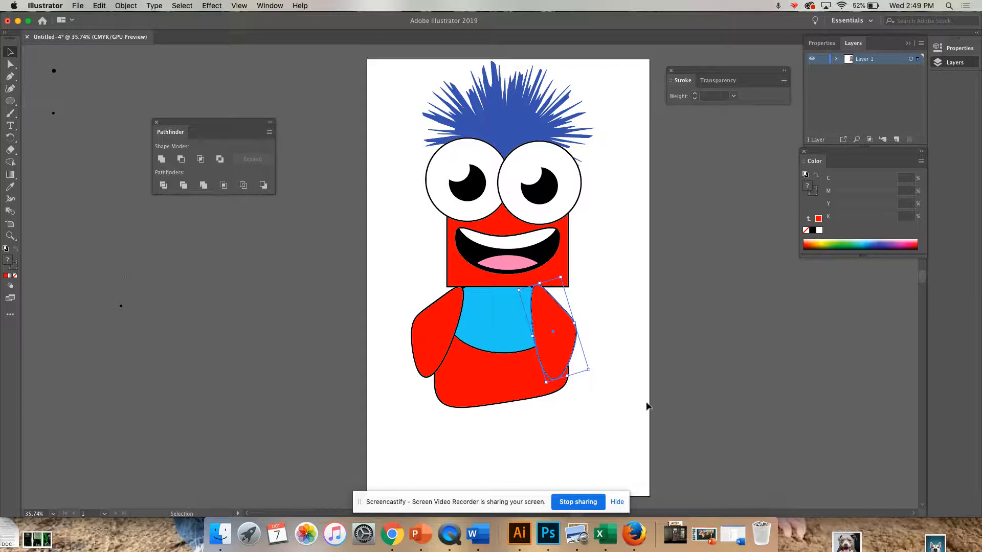
# Step: Send the mirrored arm to the back of the stacking order, behind the body
pyautogui.click(126, 8)
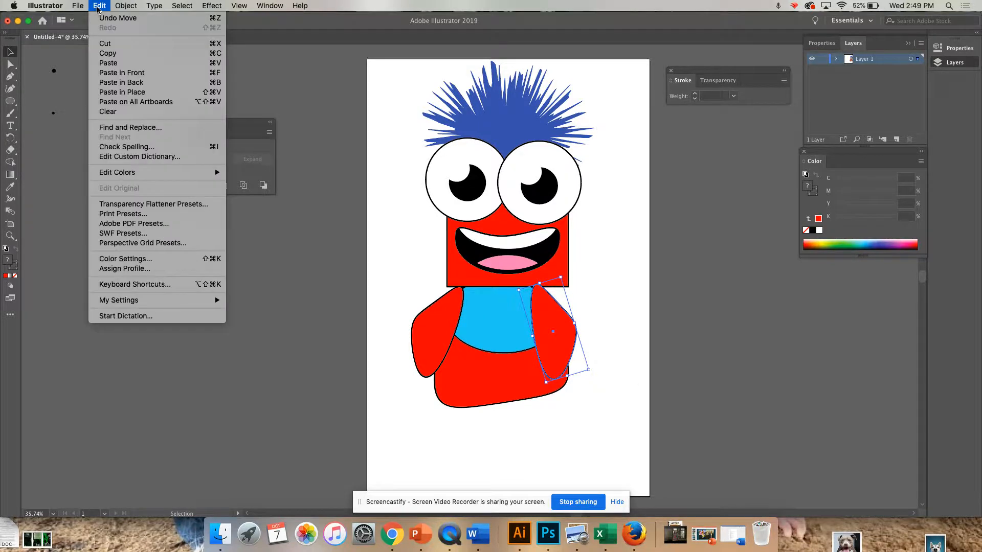
pyautogui.moveTo(164, 28)
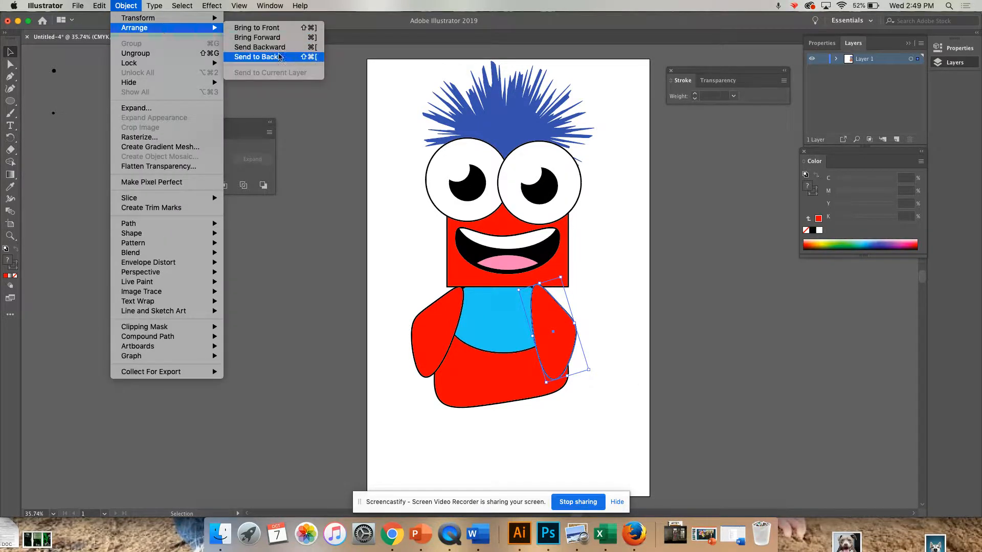
pyautogui.click(278, 60)
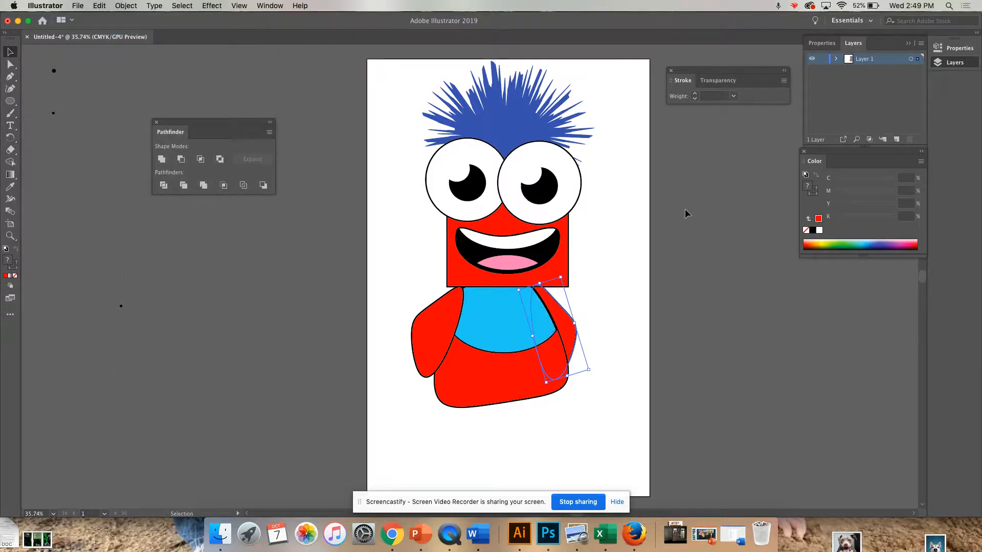
# Step: Rotate the mirrored arm counterclockwise so it swings outward, fit it against the right shoulder, and deselect it
pyautogui.moveTo(593, 370); pyautogui.dragTo(604, 365)
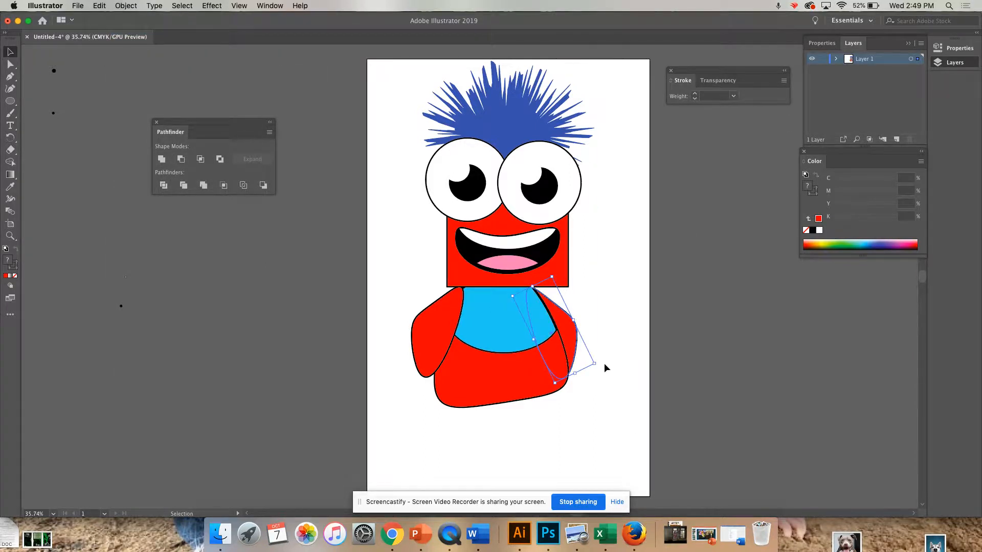
pyautogui.moveTo(564, 335); pyautogui.dragTo(579, 326)
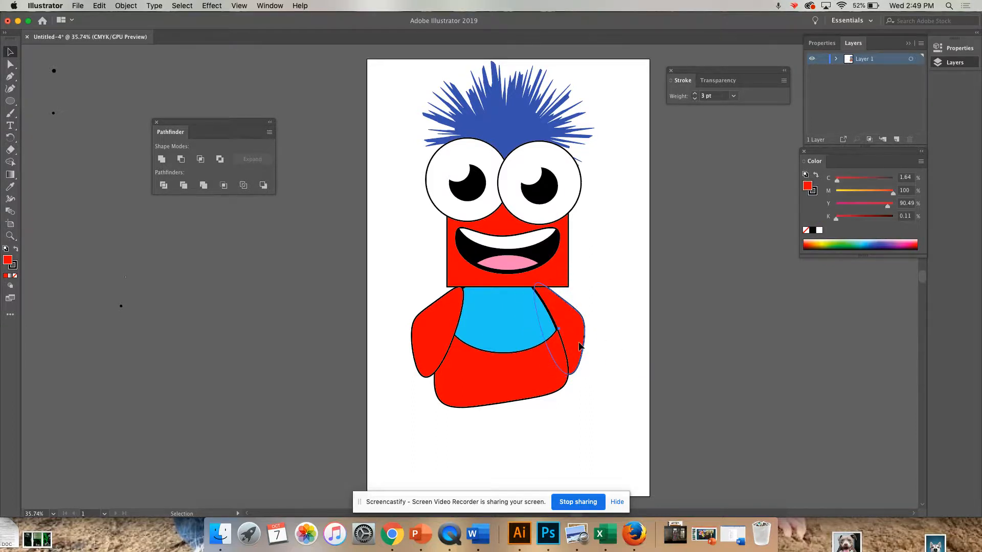
pyautogui.moveTo(606, 362); pyautogui.dragTo(581, 322)
pyautogui.click(618, 291)
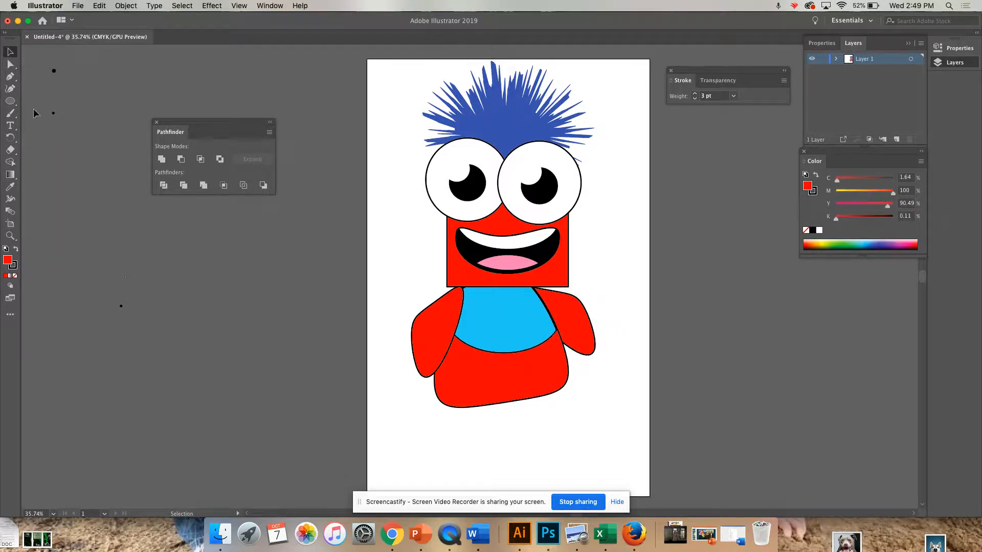
# Step: Draw a wide ellipse for a foot filled with blue (C 88.24%, M 76.86%) and place it just under the body's lower left
pyautogui.click(13, 98)
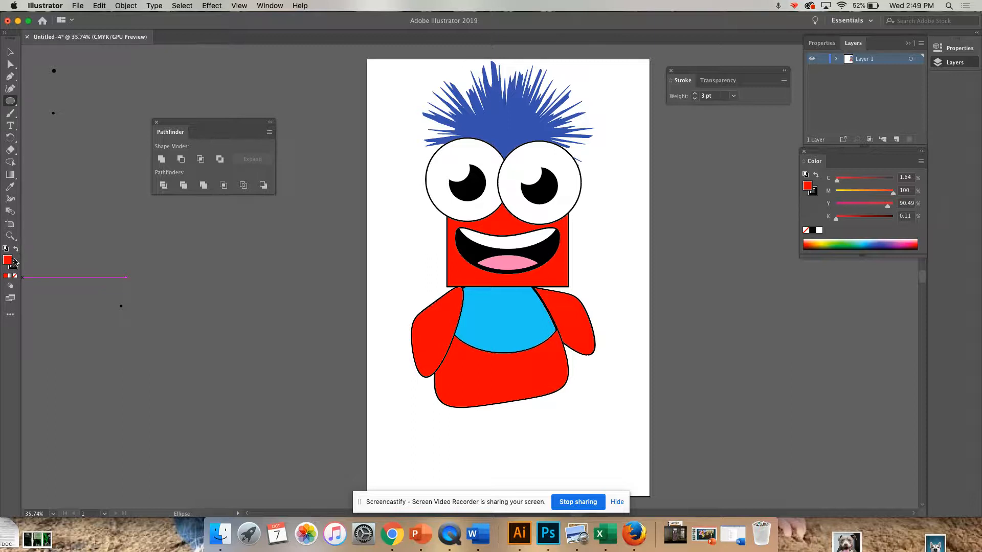
pyautogui.click(880, 244)
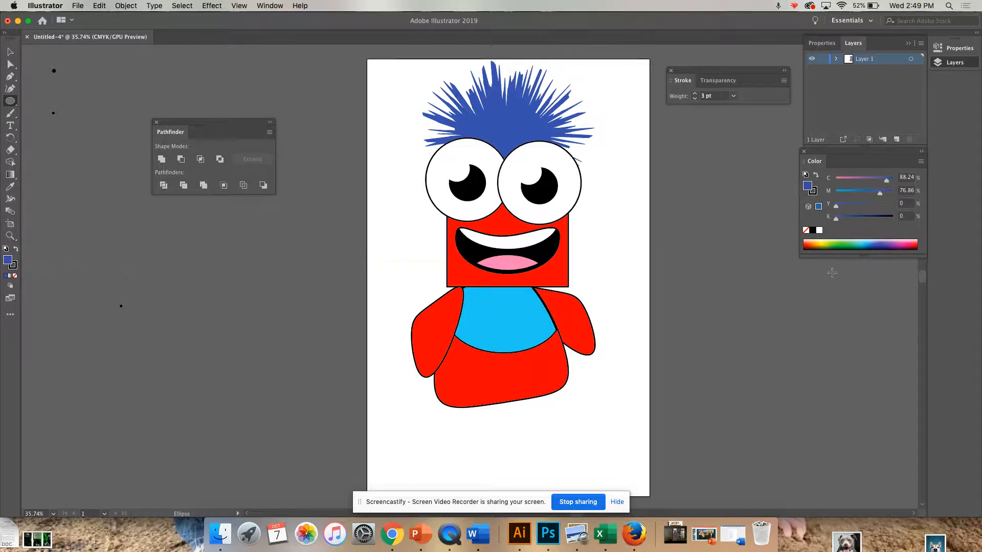
pyautogui.moveTo(415, 420); pyautogui.dragTo(476, 428)
pyautogui.hotkey('ctrl', 'z')
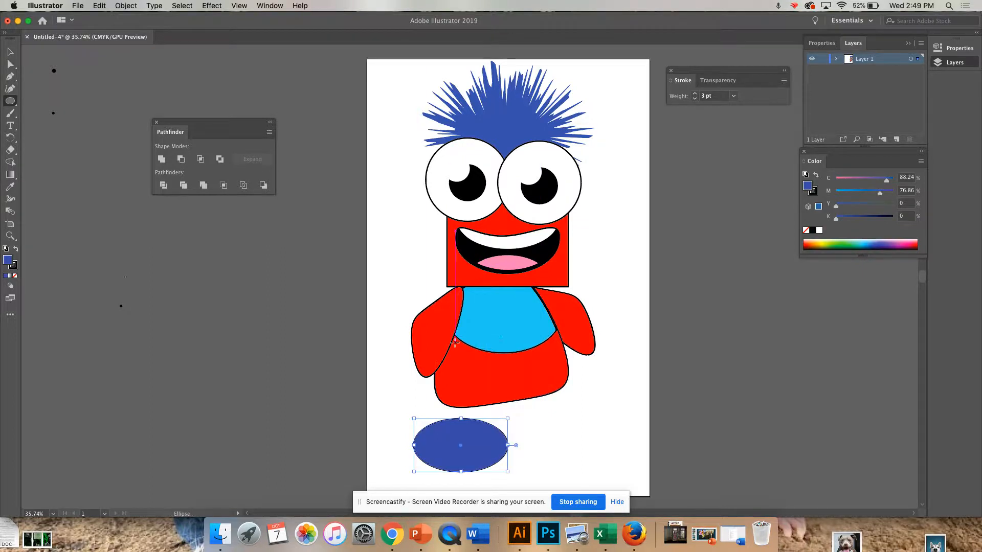
pyautogui.press('v')
pyautogui.moveTo(478, 433); pyautogui.dragTo(474, 425)
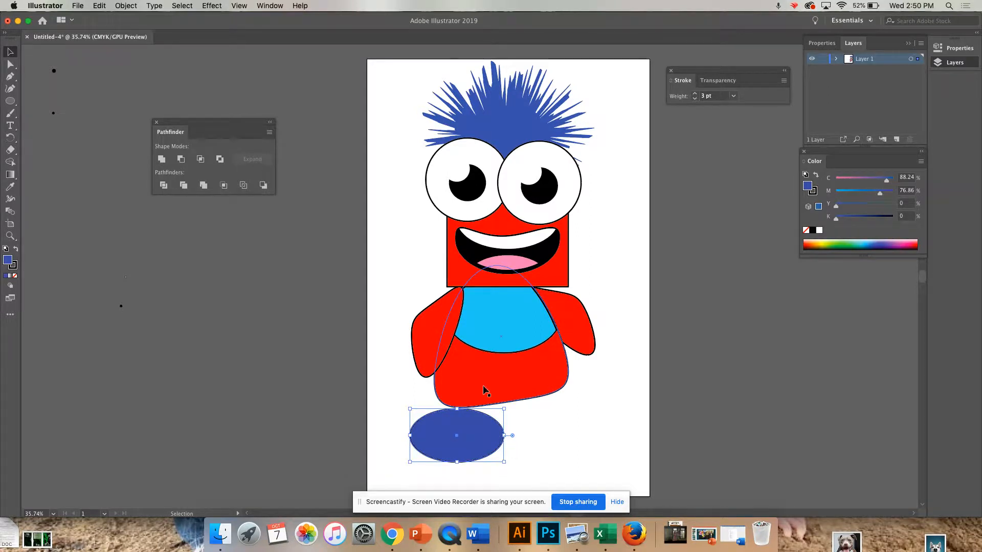
pyautogui.click(239, 6)
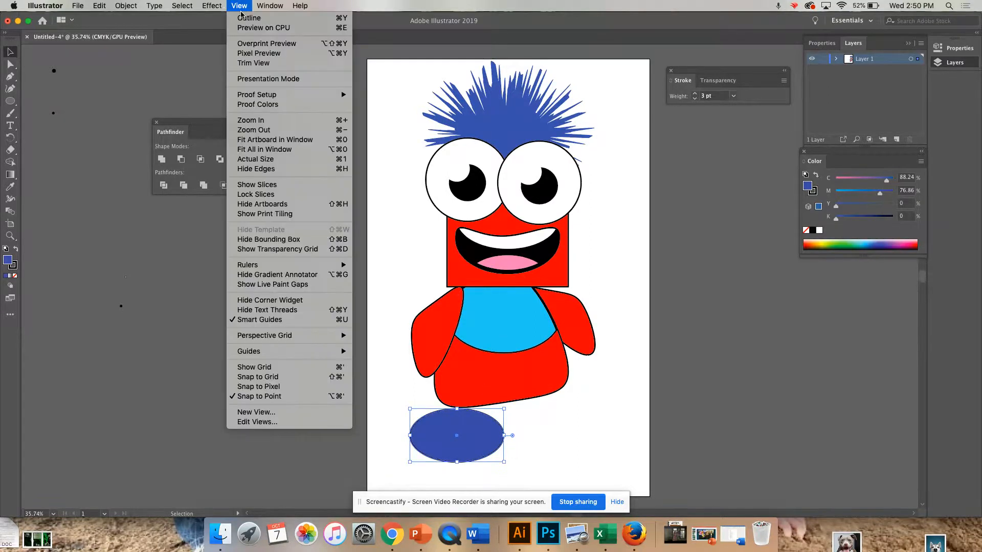
pyautogui.moveTo(221, 8)
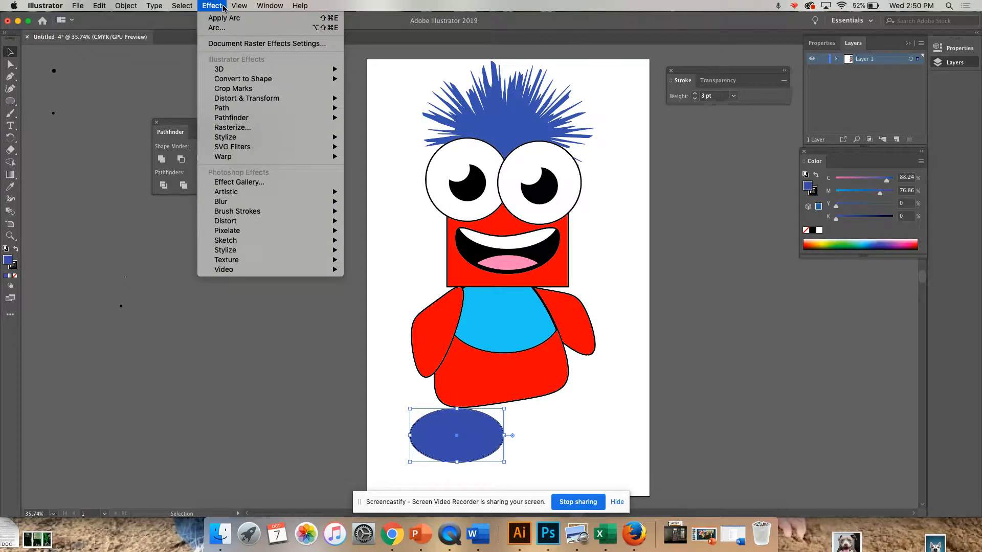
pyautogui.moveTo(327, 160)
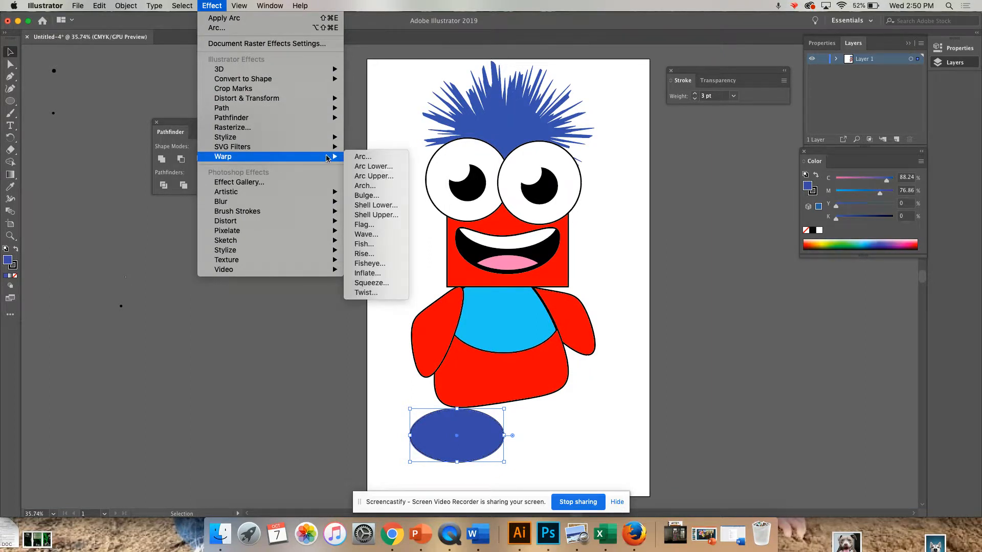
pyautogui.click(398, 235)
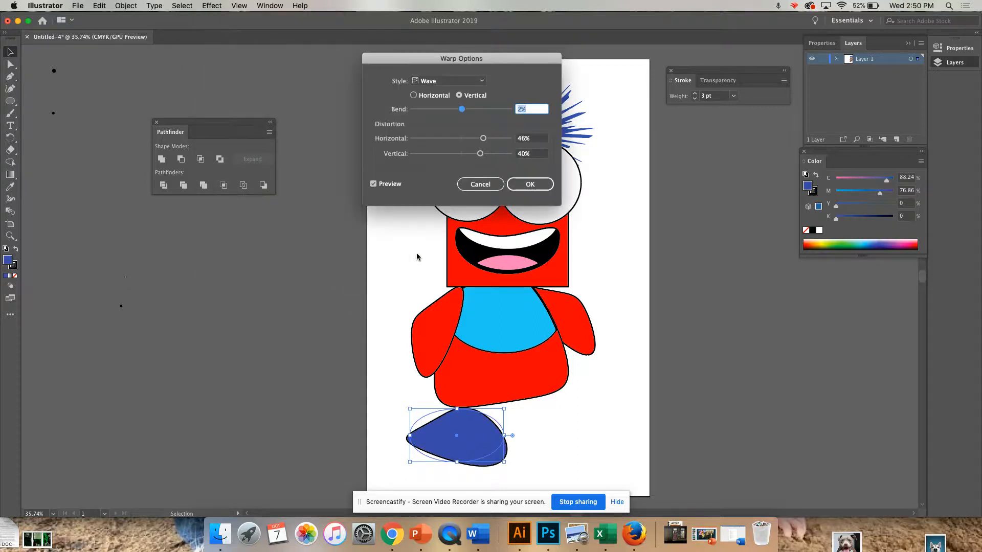
pyautogui.moveTo(483, 138); pyautogui.dragTo(470, 138)
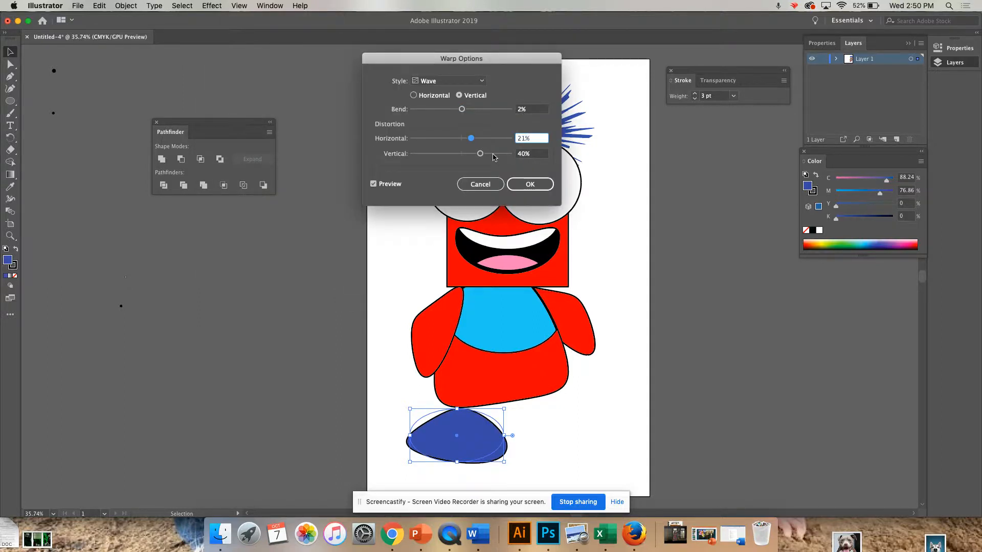
pyautogui.click(487, 154)
pyautogui.click(480, 184)
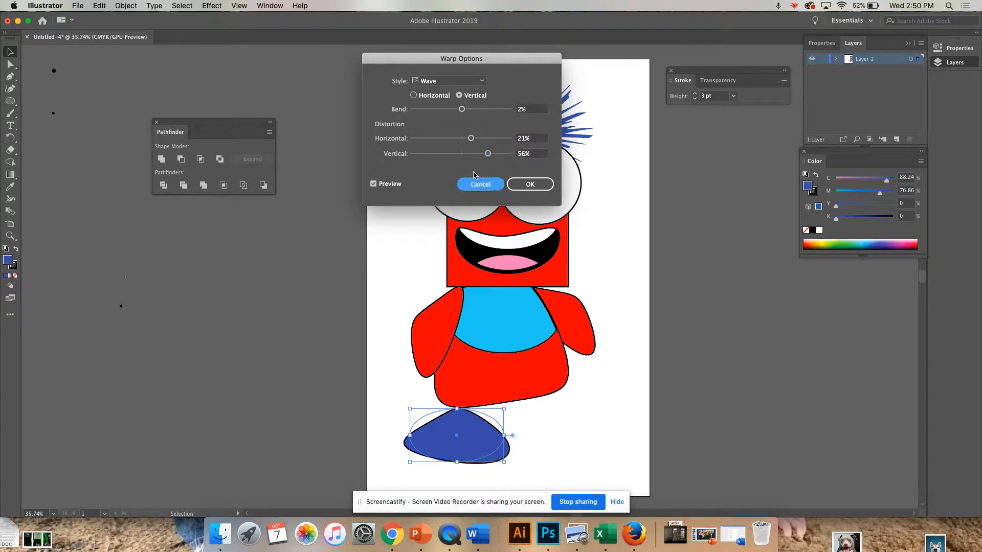
pyautogui.click(239, 6)
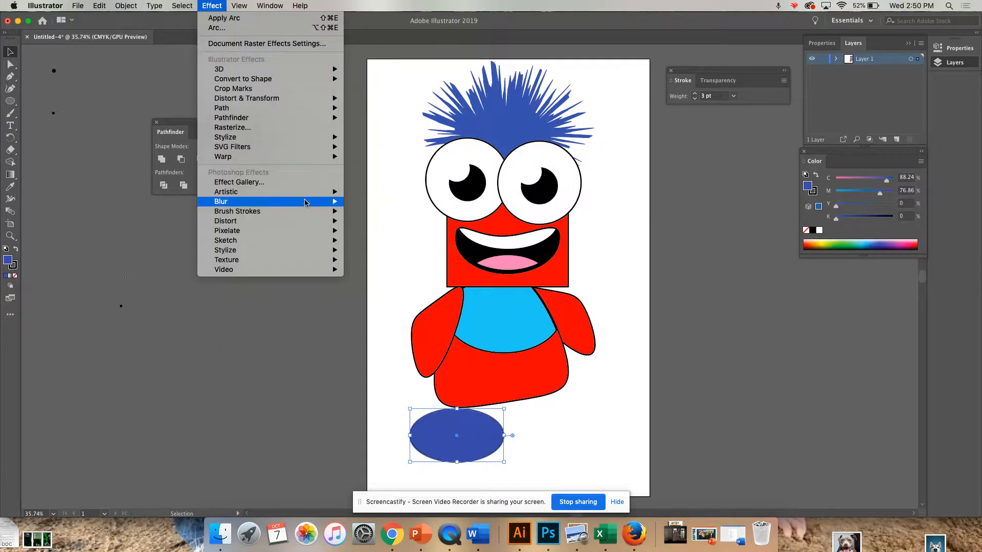
pyautogui.moveTo(307, 157)
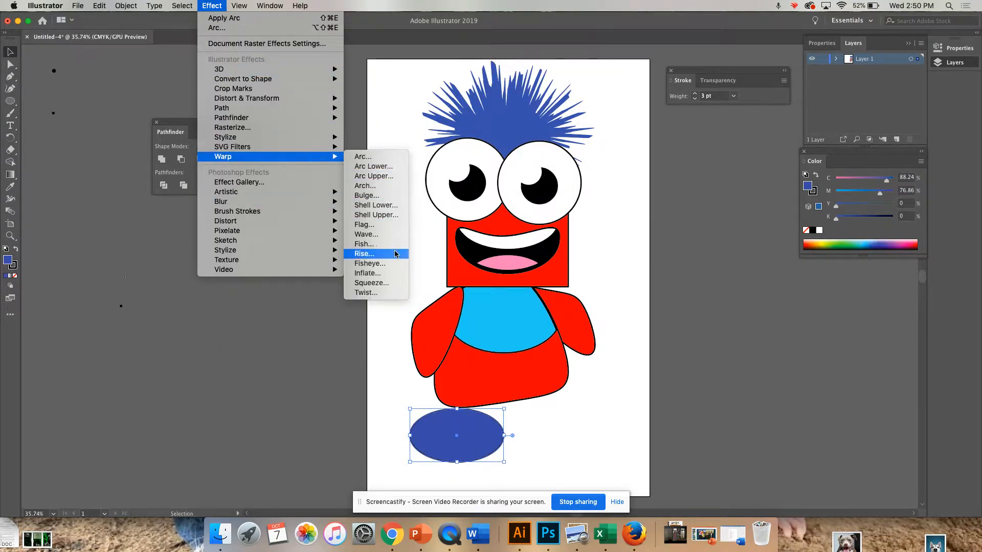
pyautogui.click(394, 295)
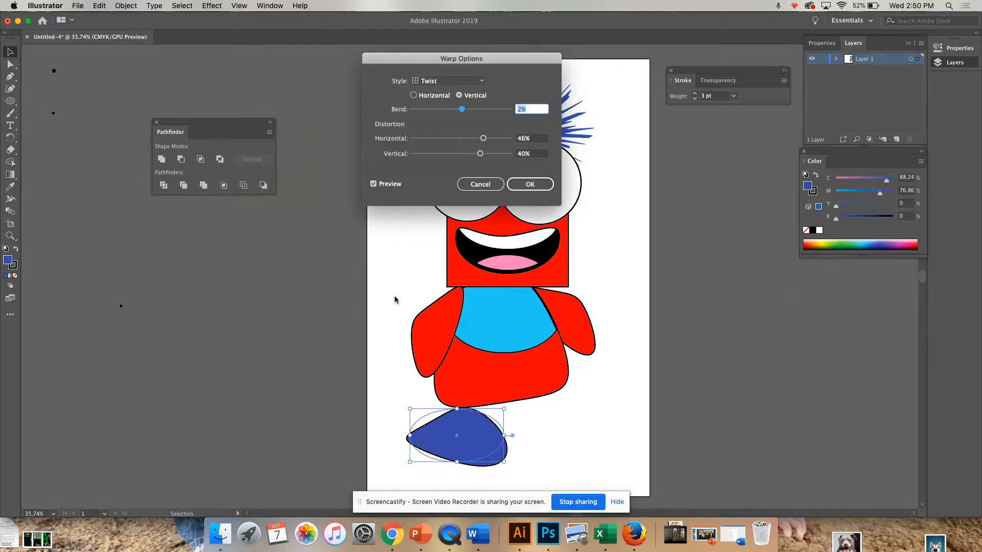
pyautogui.moveTo(462, 110); pyautogui.dragTo(503, 130)
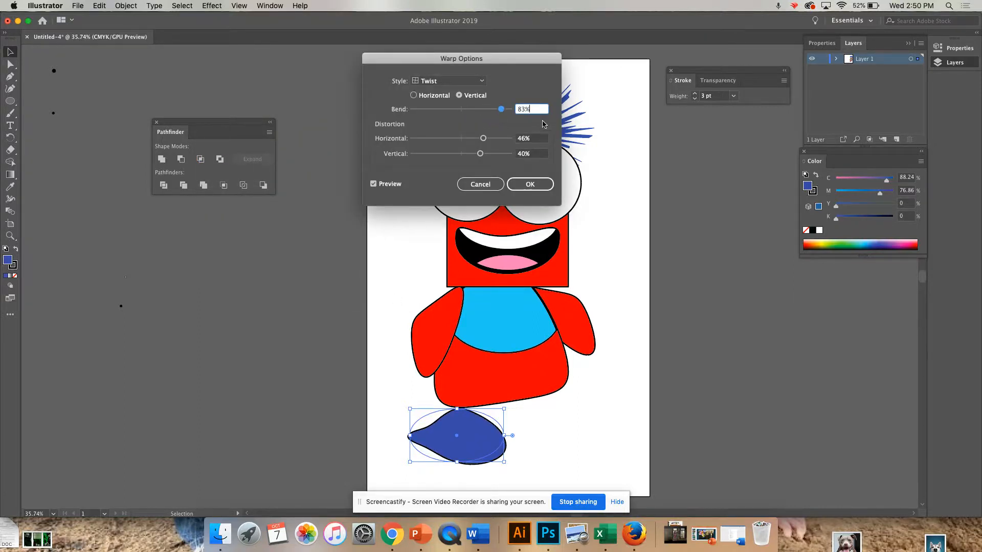
pyautogui.click(480, 184)
# Step: Apply a vertical Bulge warp to the blue foot ellipse with 44% bend, 46% horizontal distortion and 40% vertical distortion
pyautogui.click(218, 6)
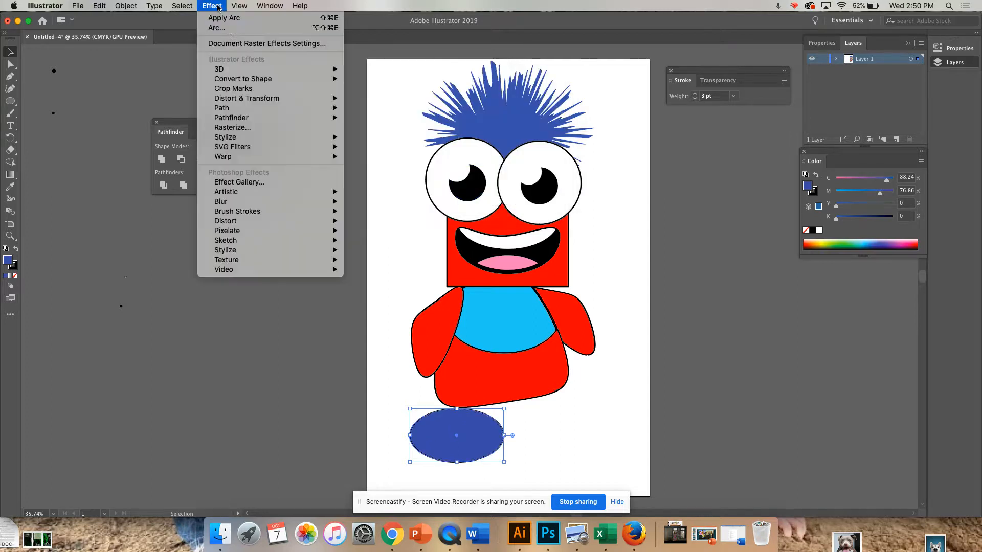
pyautogui.moveTo(308, 160)
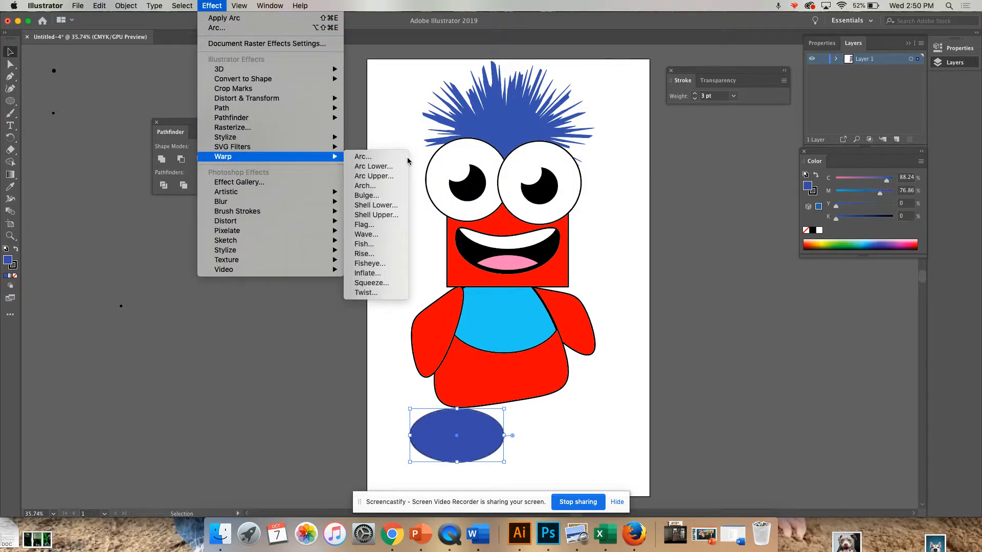
pyautogui.click(366, 196)
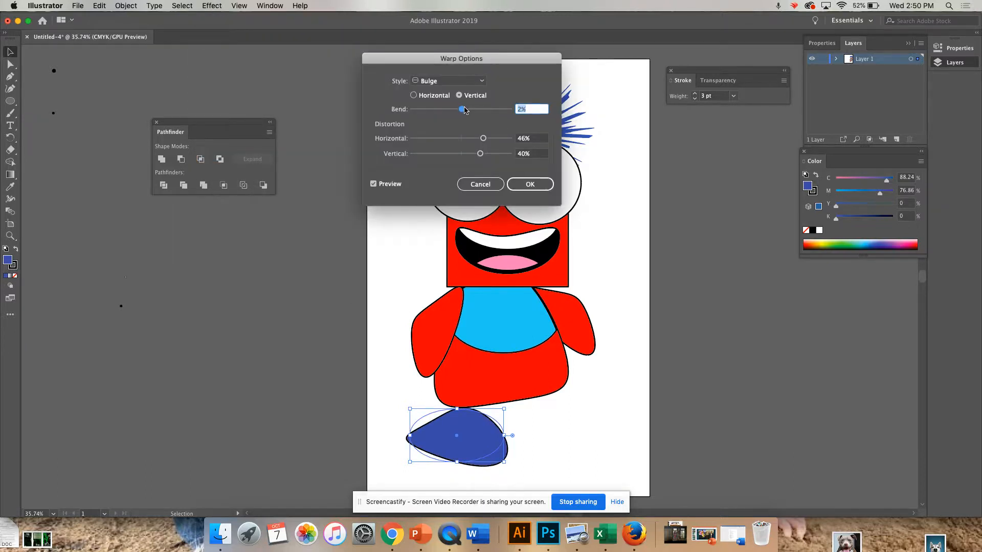
pyautogui.moveTo(465, 110); pyautogui.dragTo(486, 110)
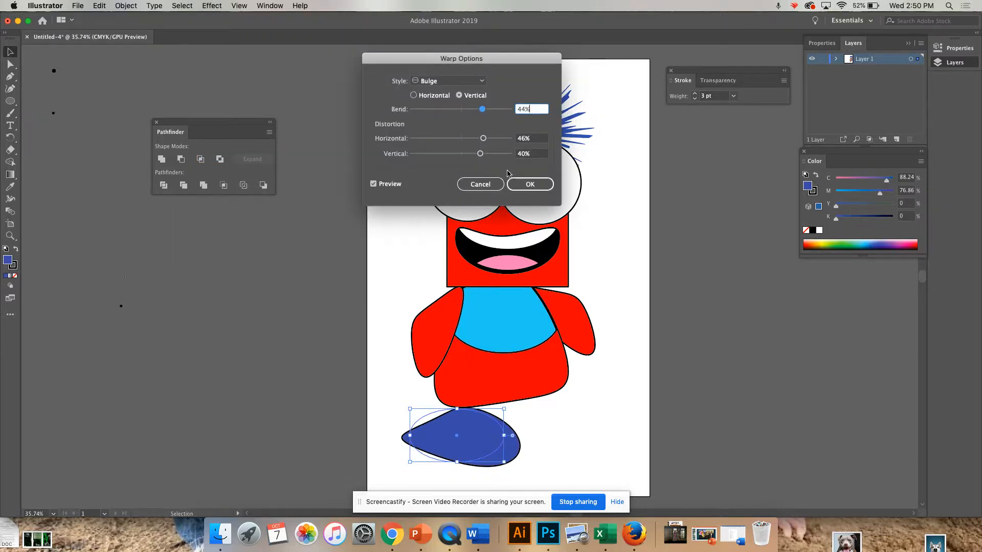
pyautogui.click(530, 184)
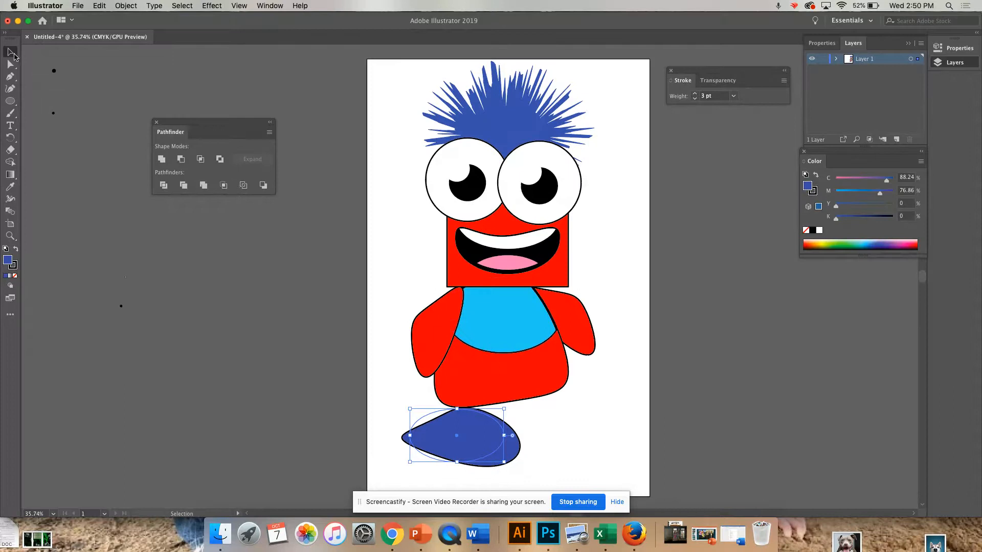
# Step: Move the warped blue foot under the body's lower right corner and expand its appearance
pyautogui.moveTo(479, 445); pyautogui.dragTo(560, 421)
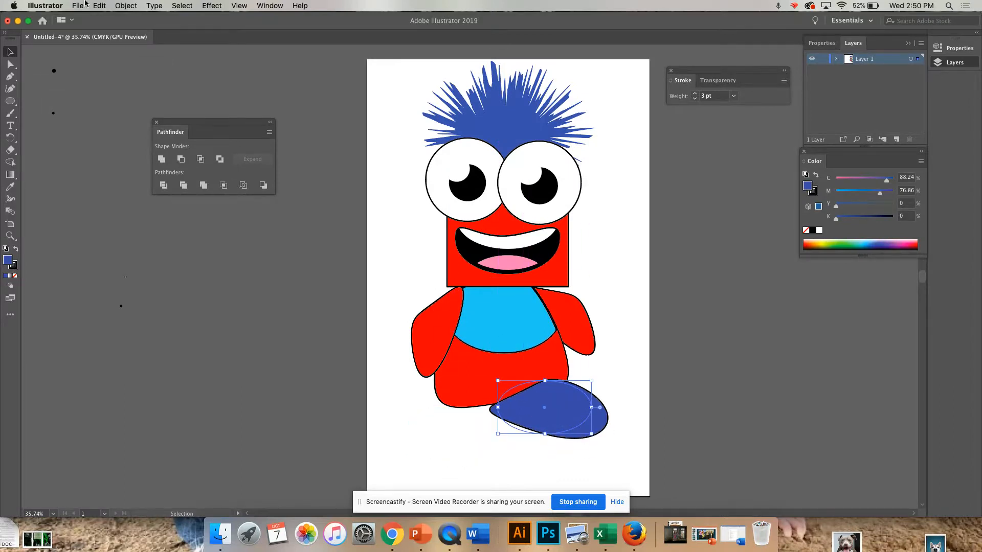
pyautogui.click(99, 6)
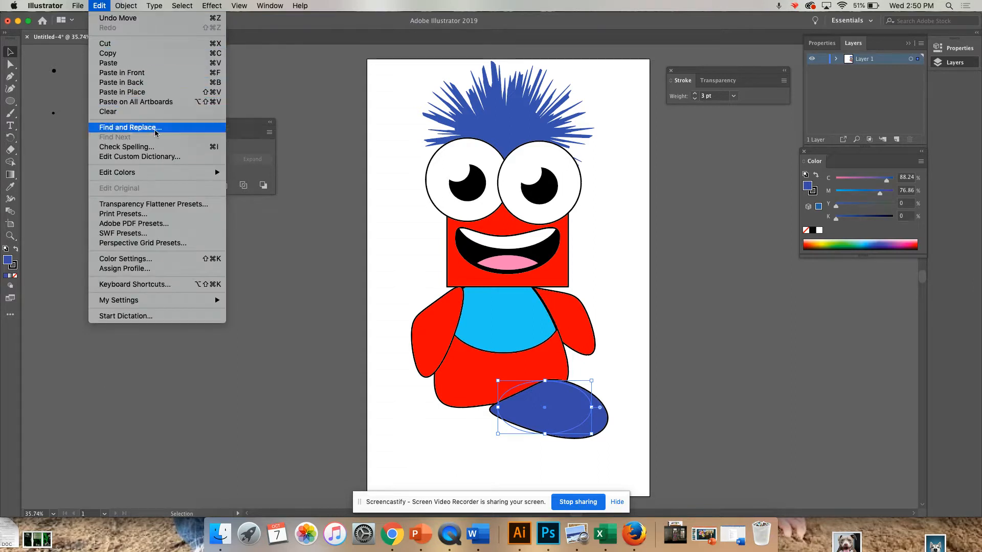
pyautogui.moveTo(130, 7)
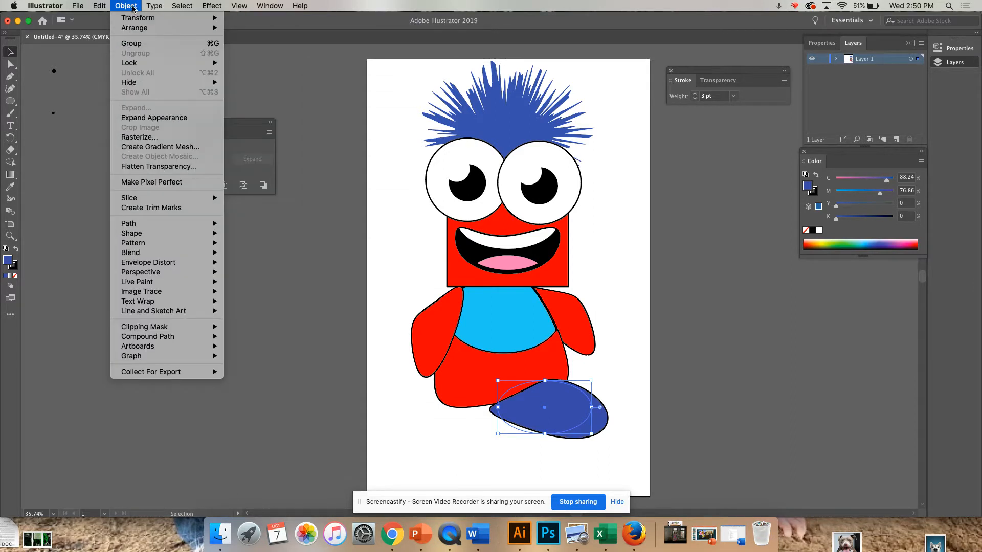
pyautogui.click(172, 119)
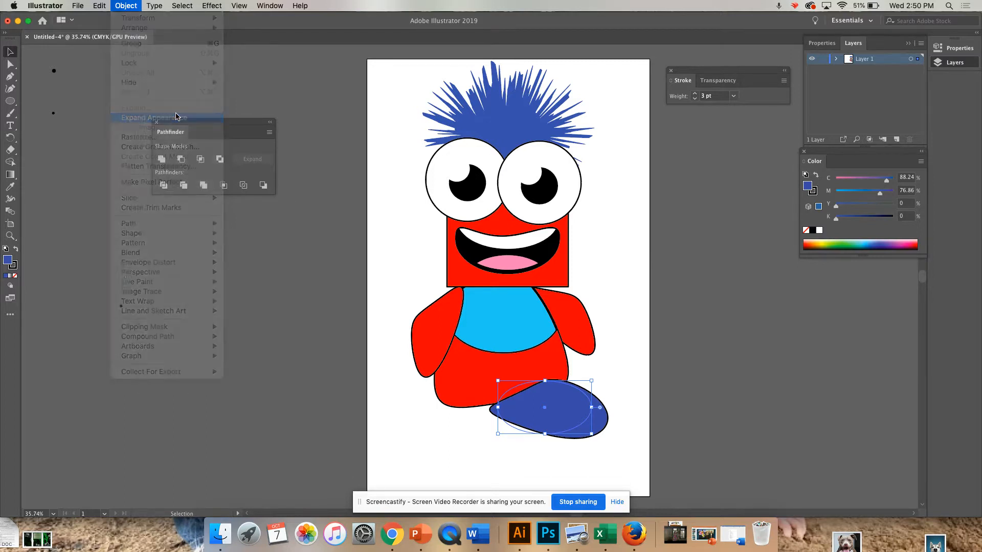
# Step: Send the expanded blue foot to the back of the stacking order, behind the red body
pyautogui.click(101, 6)
pyautogui.moveTo(126, 6)
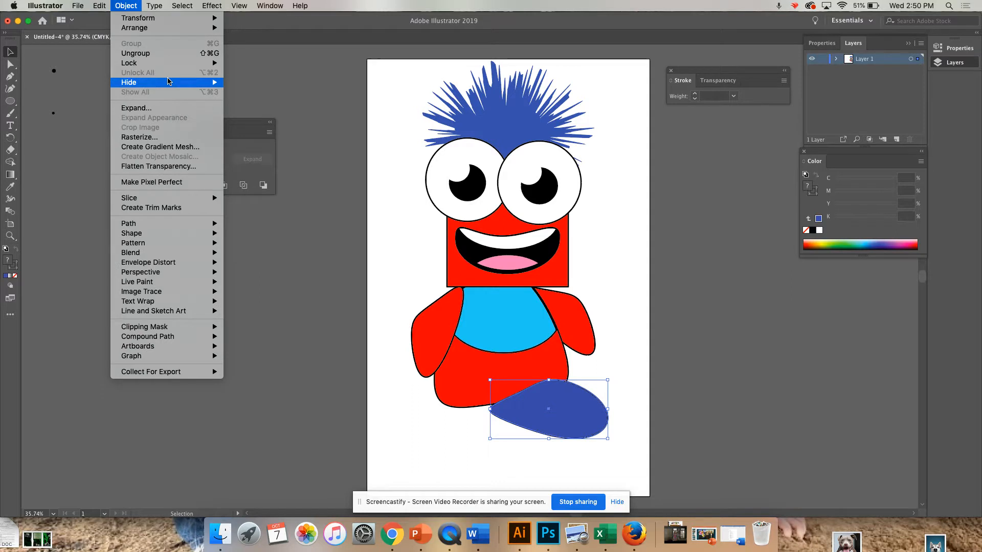
pyautogui.click(127, 6)
pyautogui.click(128, 6)
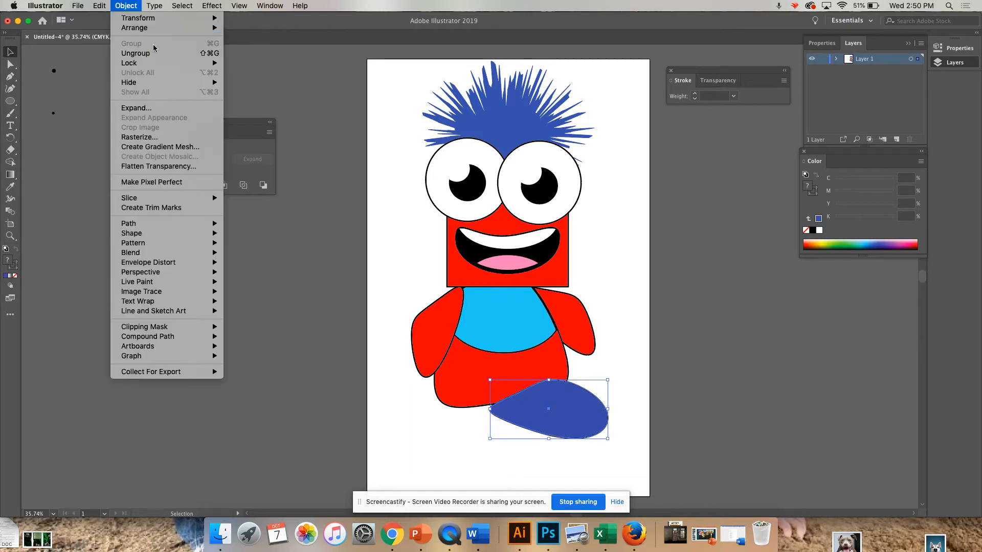
pyautogui.moveTo(176, 29)
pyautogui.click(294, 57)
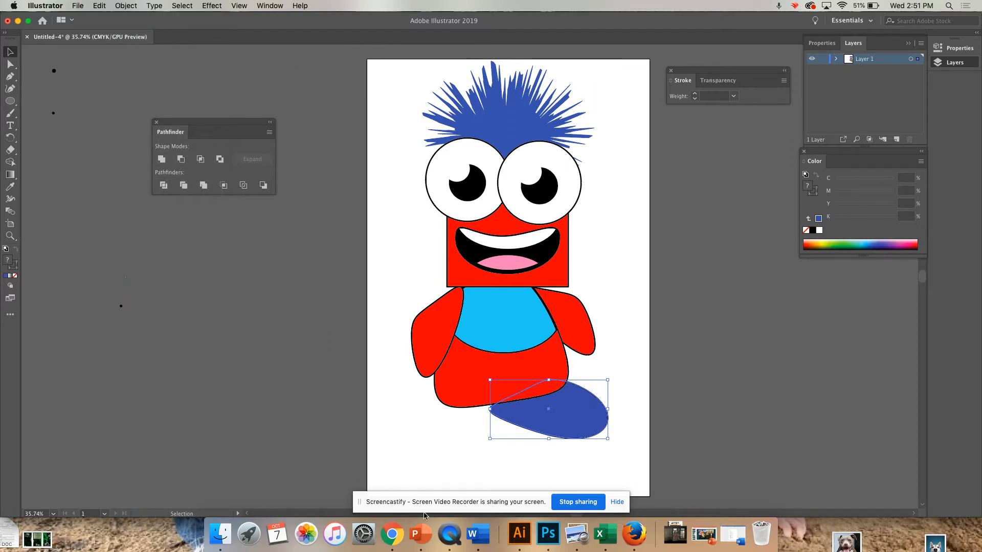
# Step: Duplicate the blue foot in place and reflect the copy across the vertical axis
pyautogui.press('a')
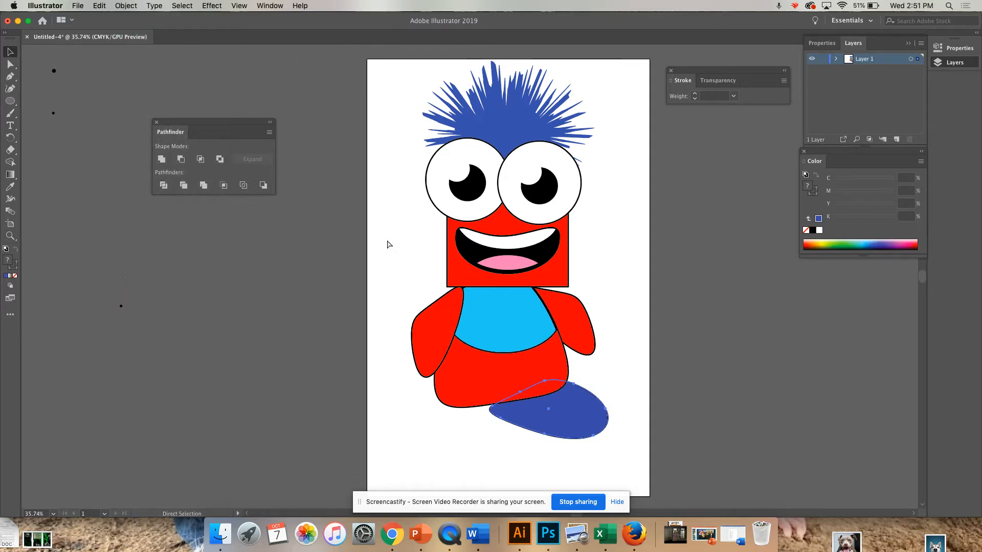
pyautogui.press('v')
pyautogui.click(139, 7)
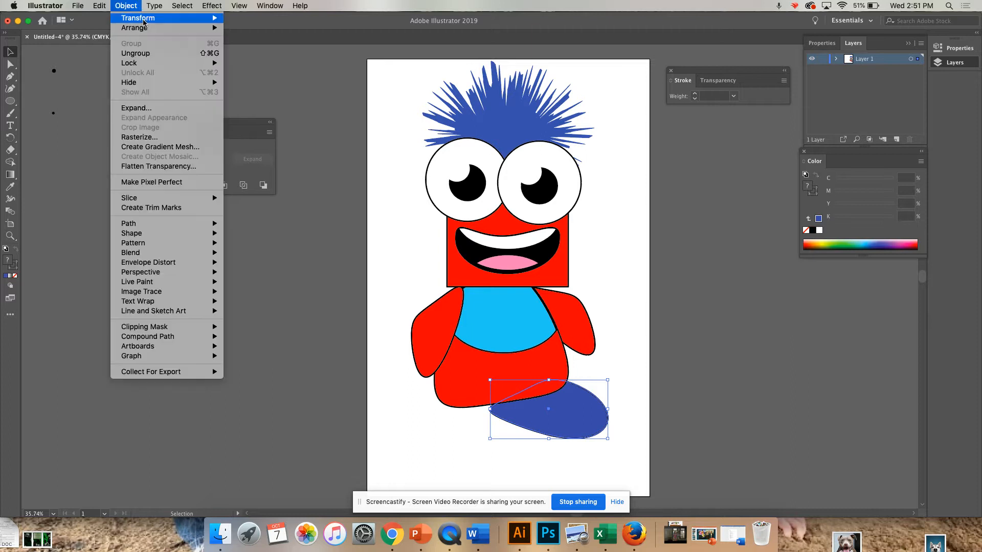
pyautogui.moveTo(145, 20)
pyautogui.click(291, 60)
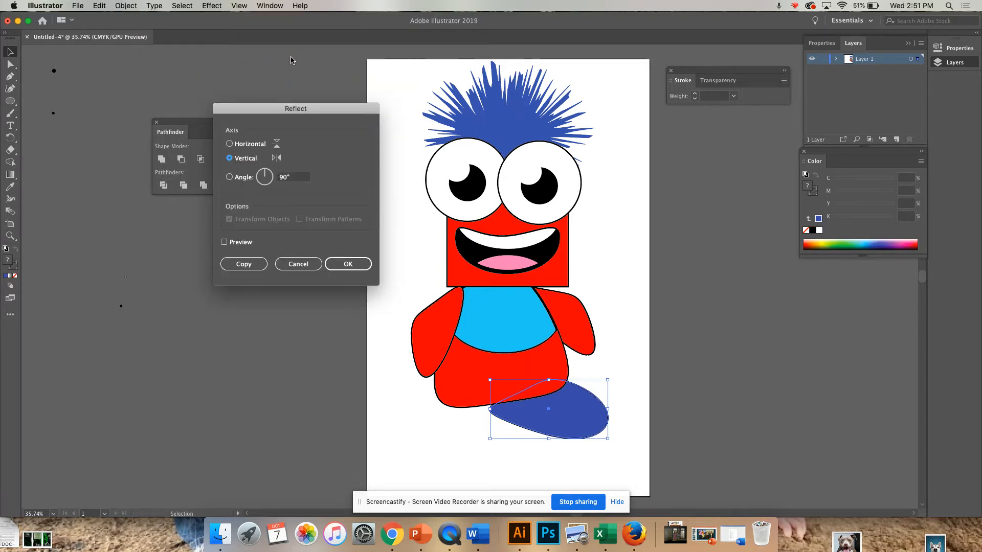
pyautogui.click(357, 263)
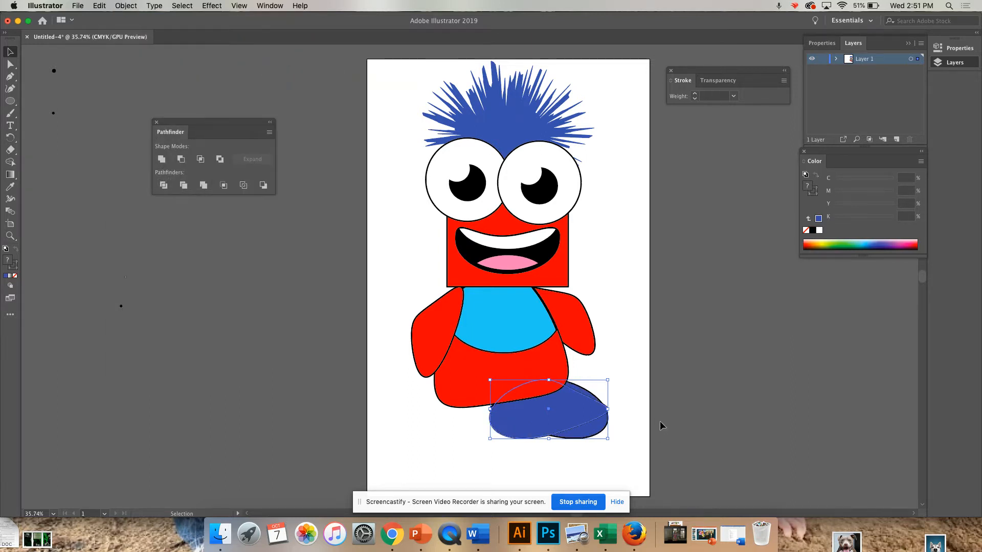
# Step: Move the mirrored foot under the body's lower left so its narrow end meets the other foot
pyautogui.press('Left')
pyautogui.press('Left')
pyautogui.press('Left')
pyautogui.press('Left')
pyautogui.press('Left')
pyautogui.moveTo(530, 433); pyautogui.dragTo(409, 445)
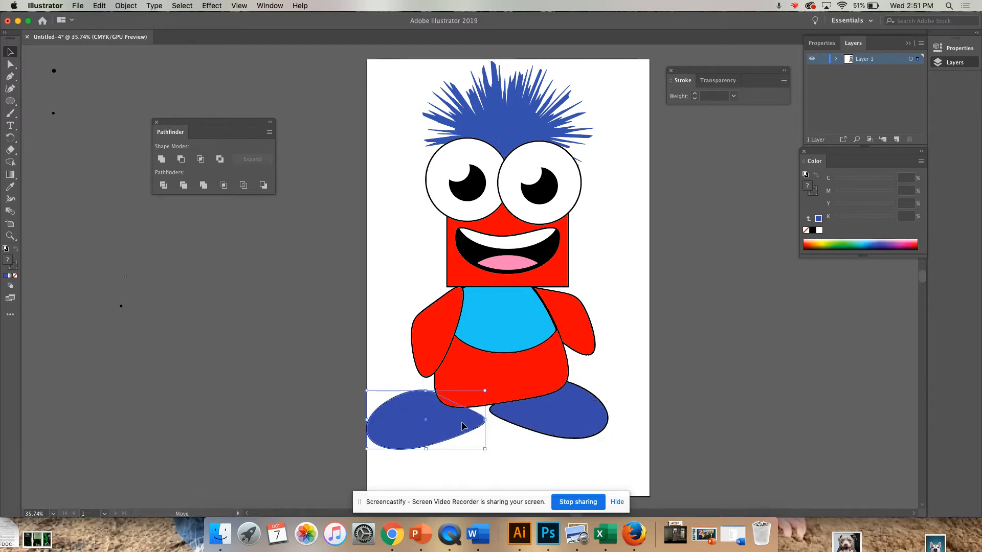
pyautogui.moveTo(462, 424); pyautogui.dragTo(474, 416)
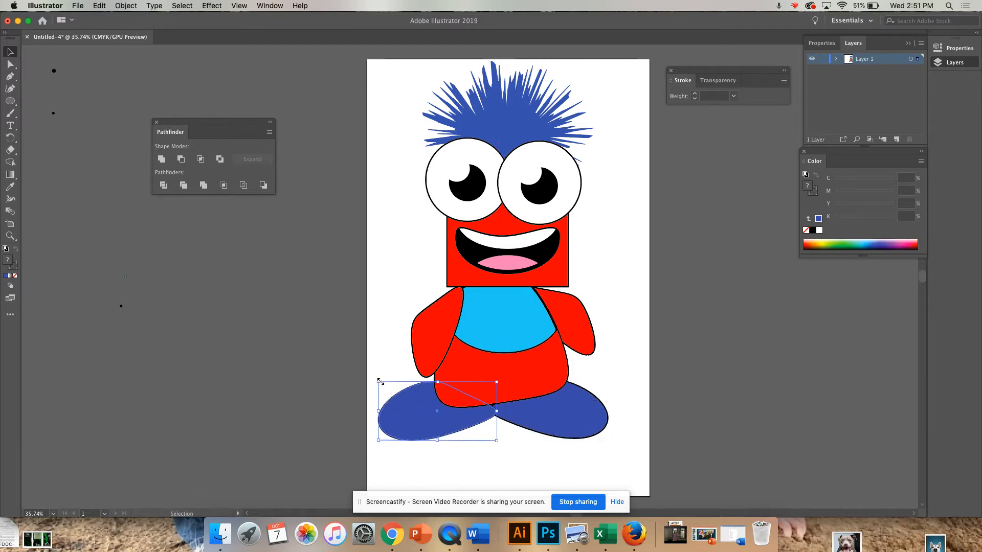
# Step: Scale the mirrored foot down slightly, rotate it counterclockwise so its toe points down, and fit it against the body's lower left
pyautogui.moveTo(379, 381); pyautogui.dragTo(385, 392)
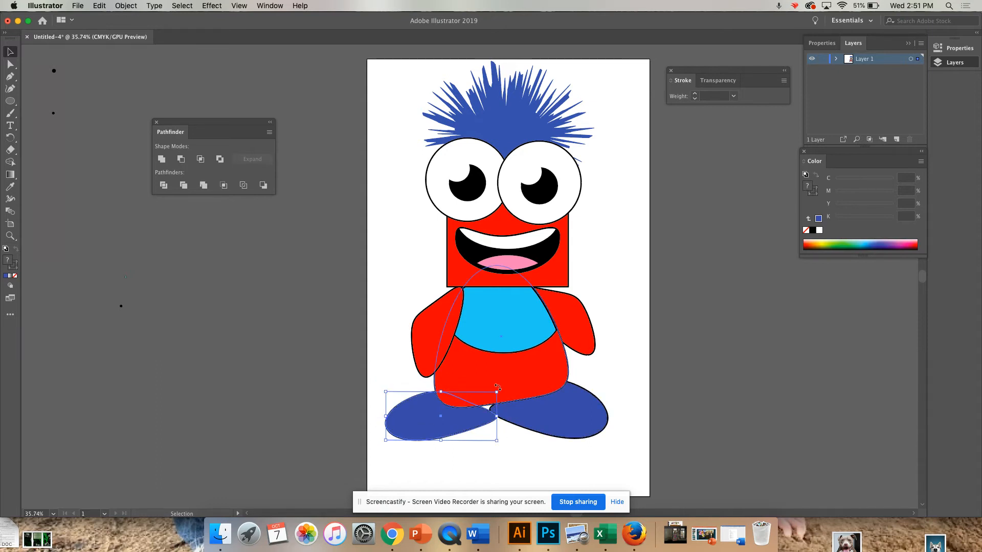
pyautogui.moveTo(498, 387); pyautogui.dragTo(489, 374)
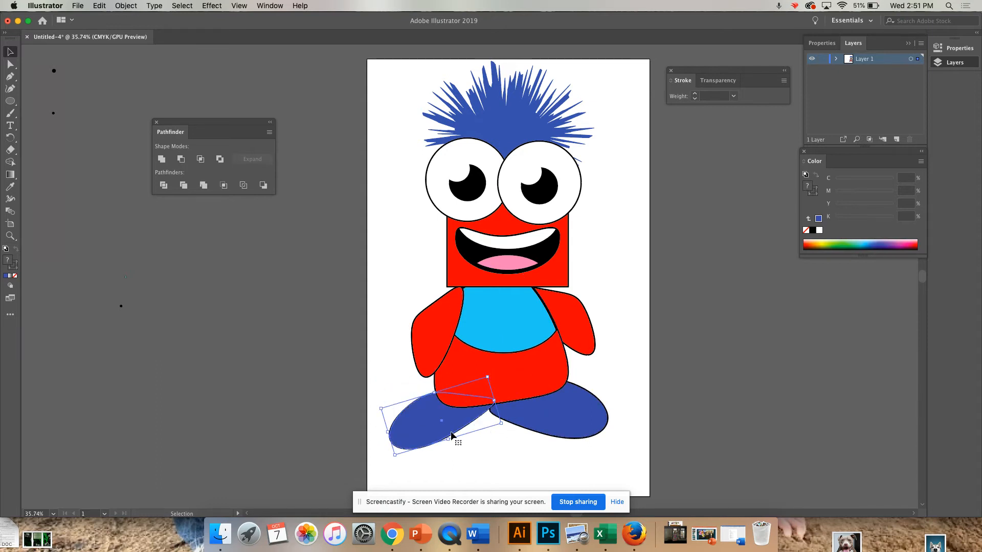
pyautogui.moveTo(431, 440); pyautogui.dragTo(422, 433)
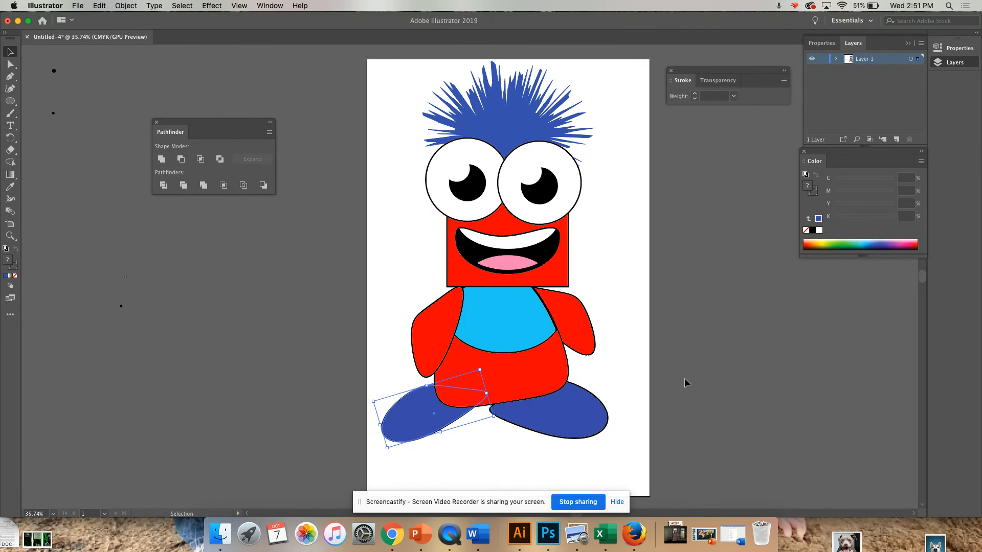